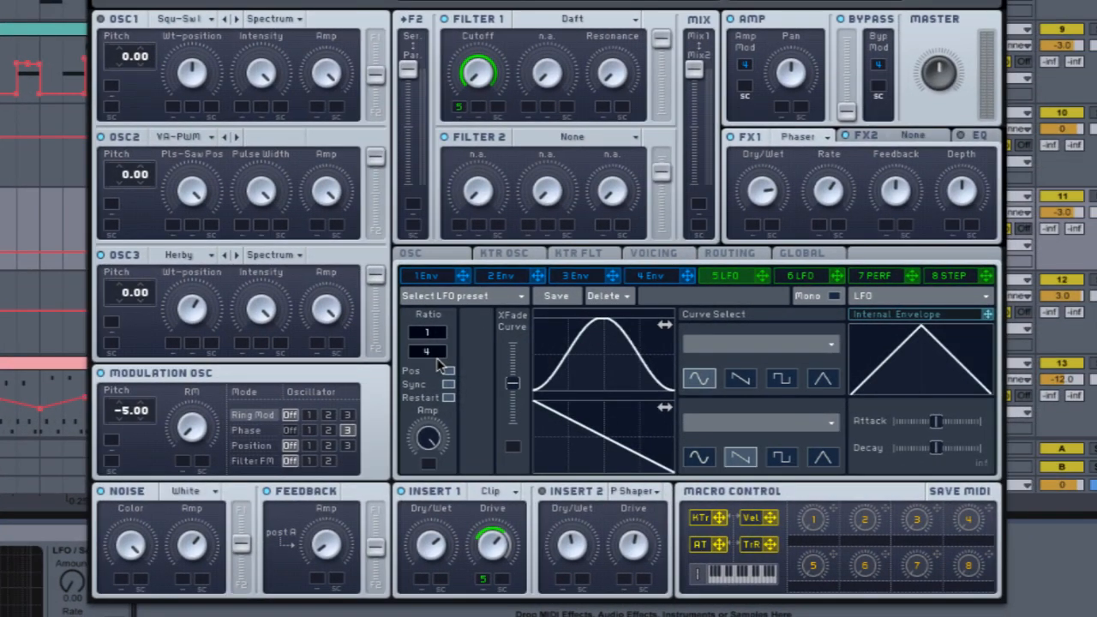
# Show the Auto Filter frequency automation on SoftWobble track 11 and play its clip from bar 17
pyautogui.moveTo(439, 366); pyautogui.dragTo(439, 353)
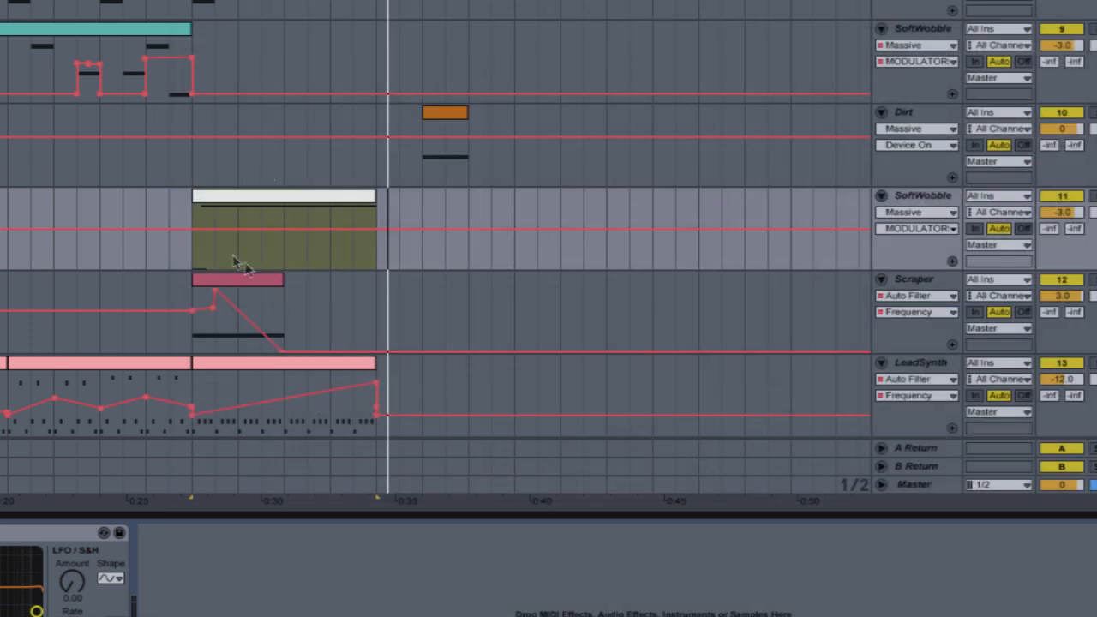
pyautogui.click(231, 257)
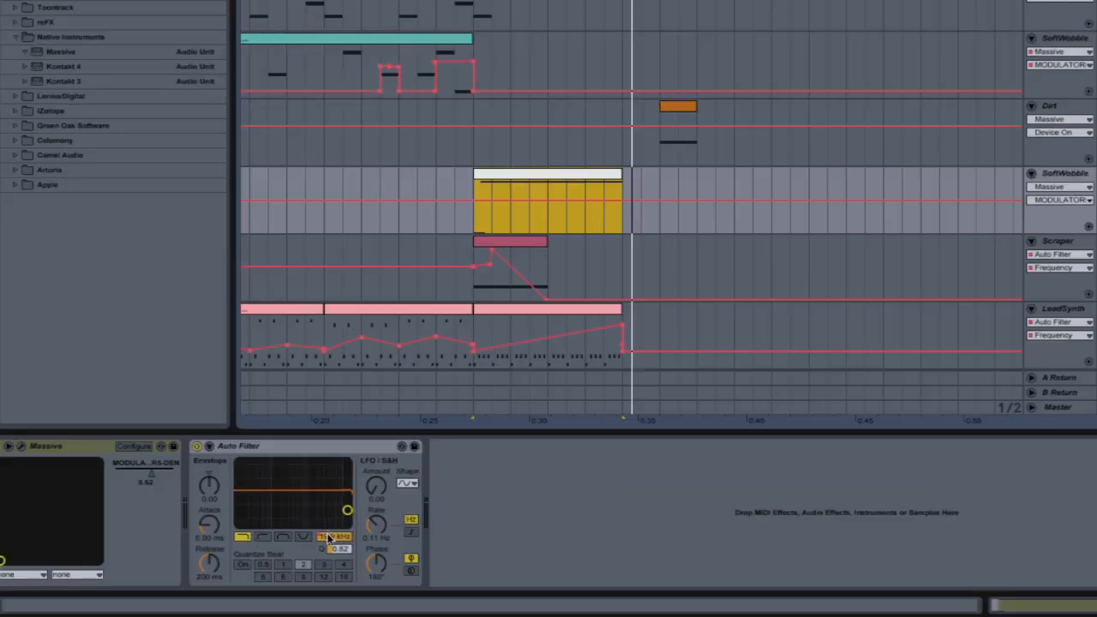
pyautogui.click(328, 537)
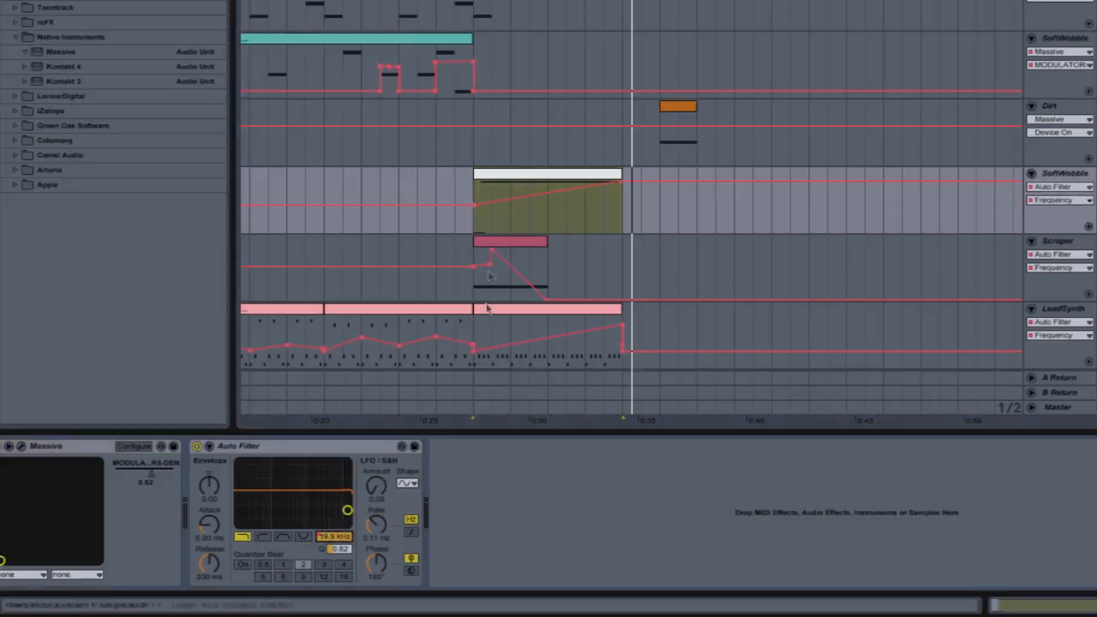
pyautogui.click(476, 212)
pyautogui.press('space')
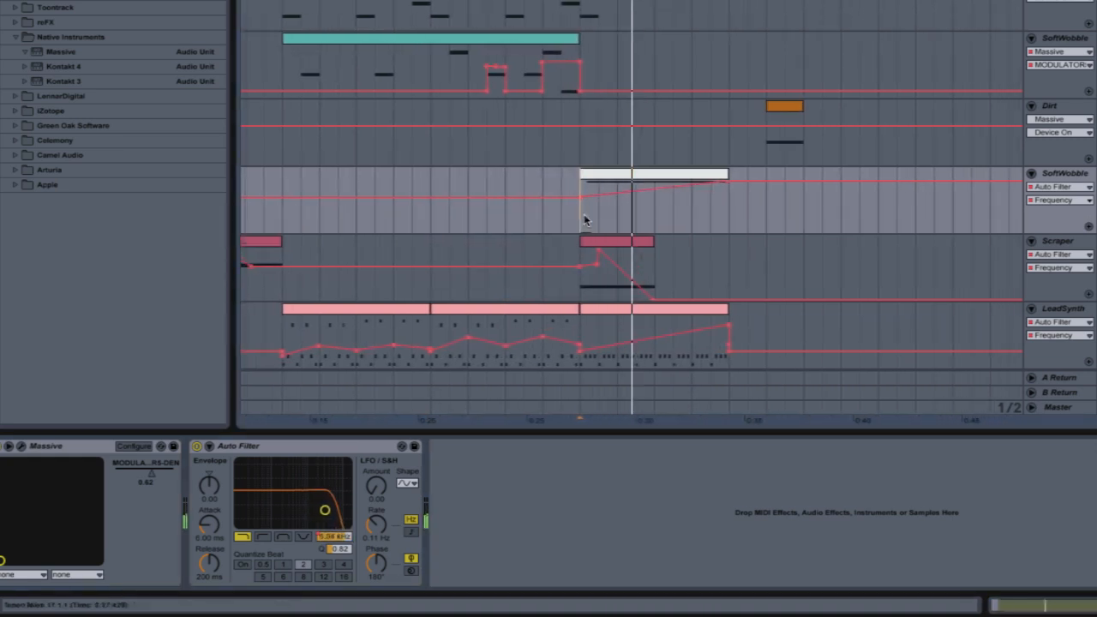
pyautogui.click(633, 176)
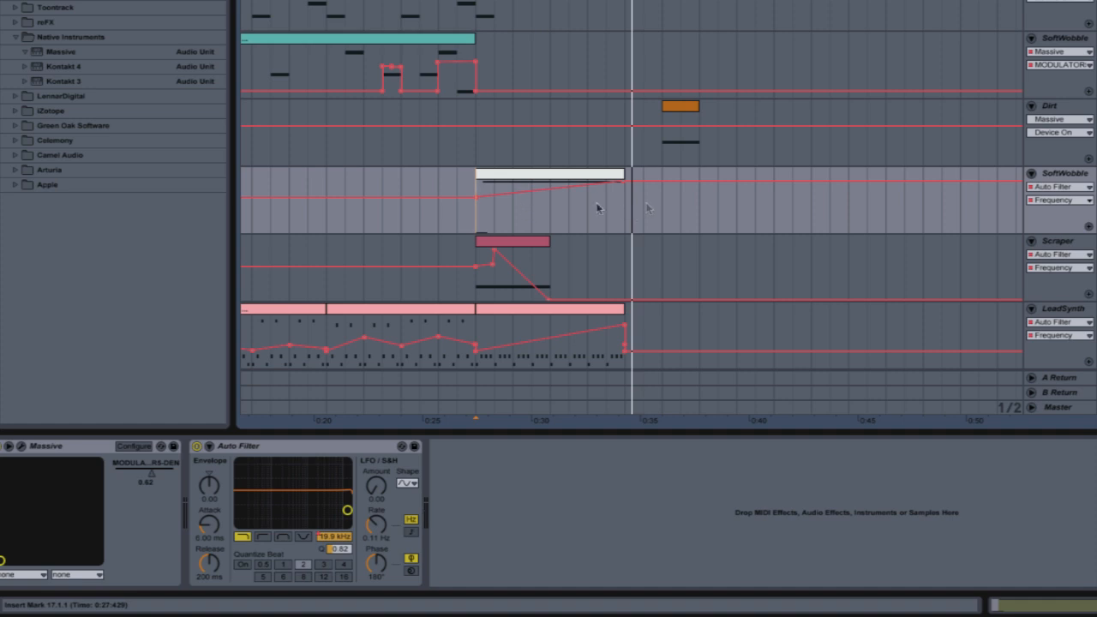
# Play the Dirt clip at bar 22 and examine the FX2 and EQ settings of its Massive patch
pyautogui.click(677, 107)
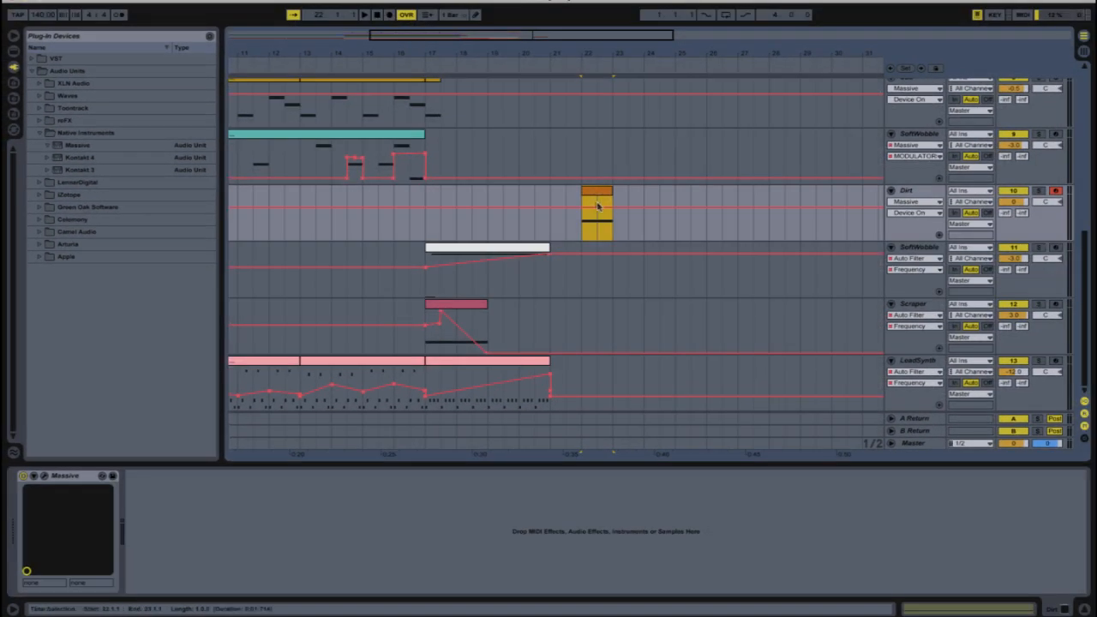
pyautogui.press('space')
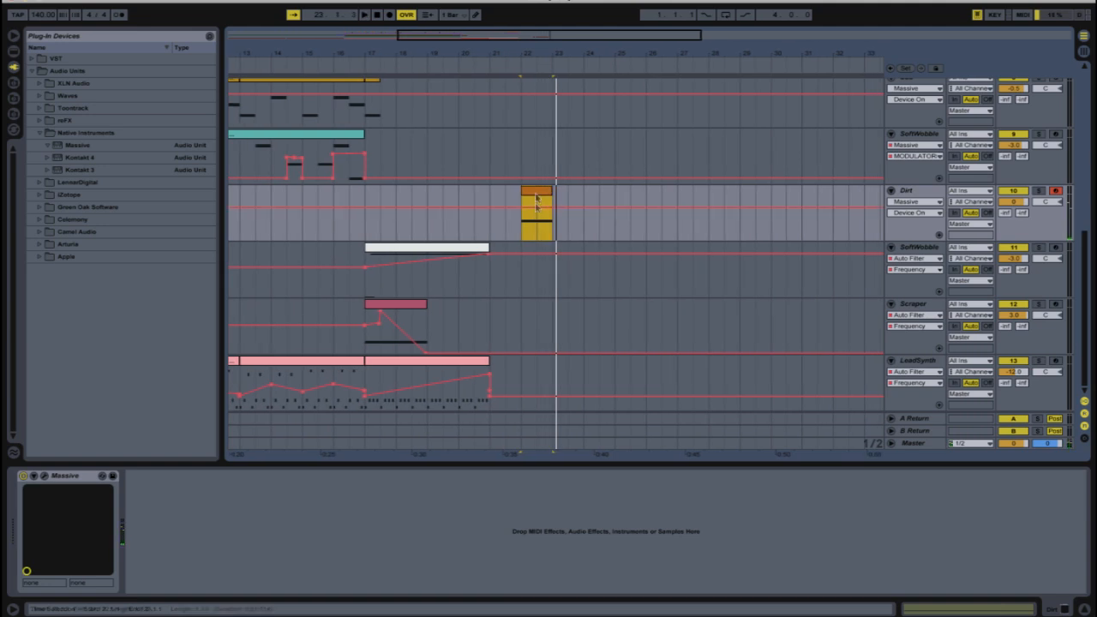
pyautogui.click(43, 476)
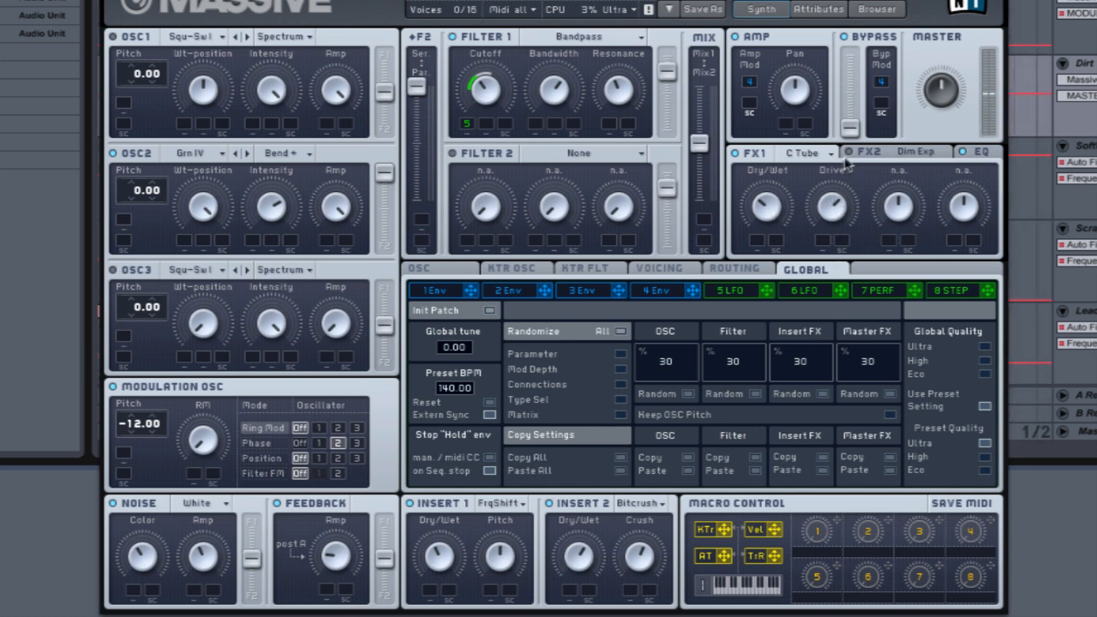
pyautogui.click(918, 156)
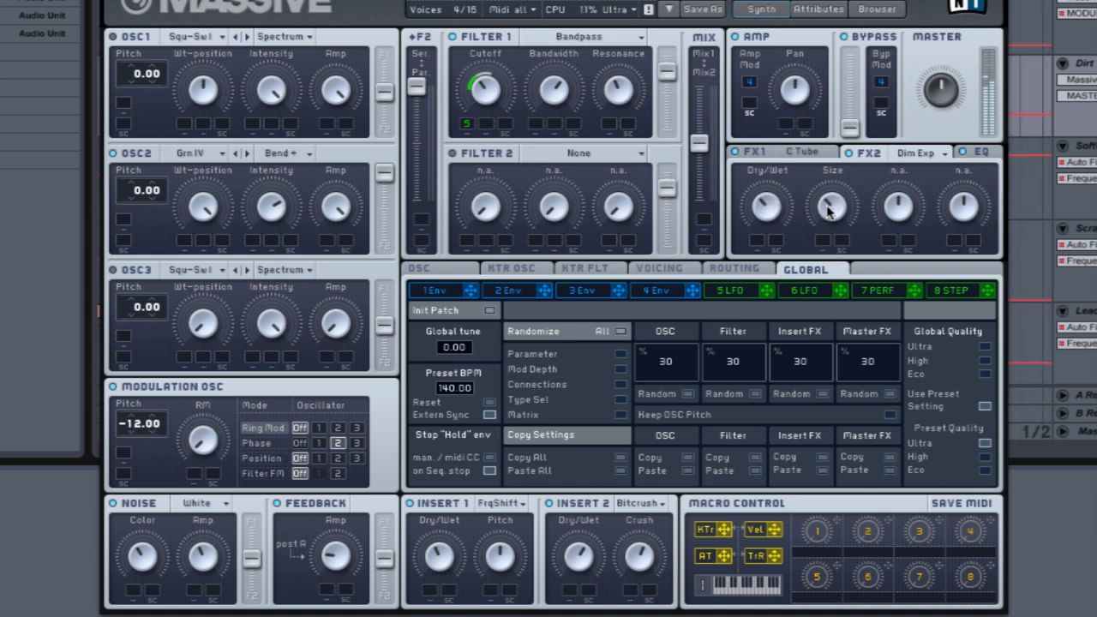
pyautogui.click(975, 154)
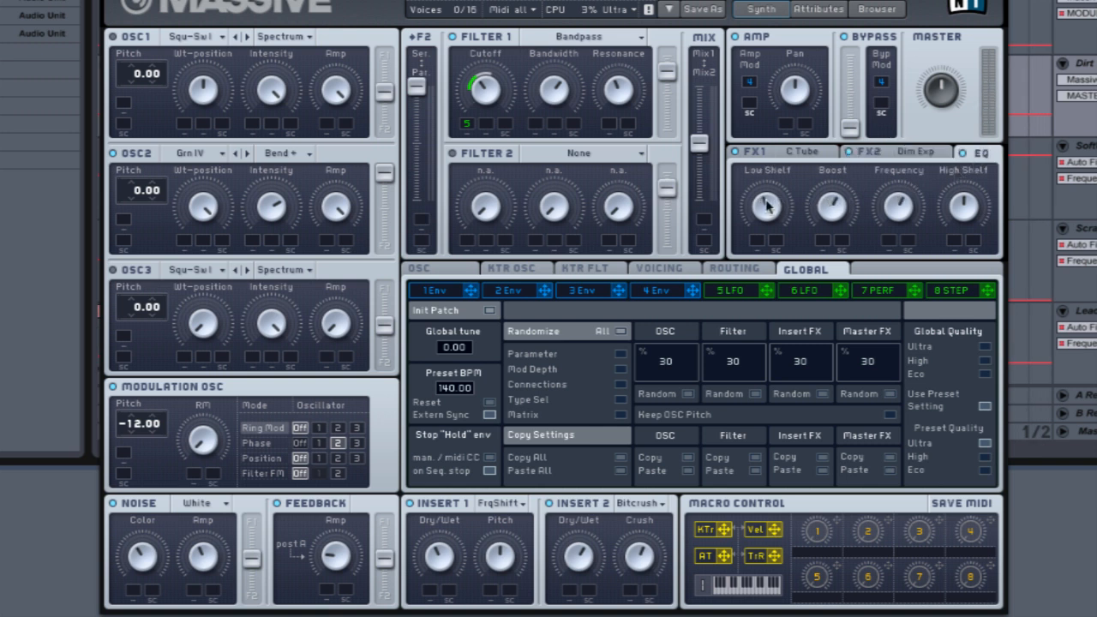
pyautogui.click(767, 207)
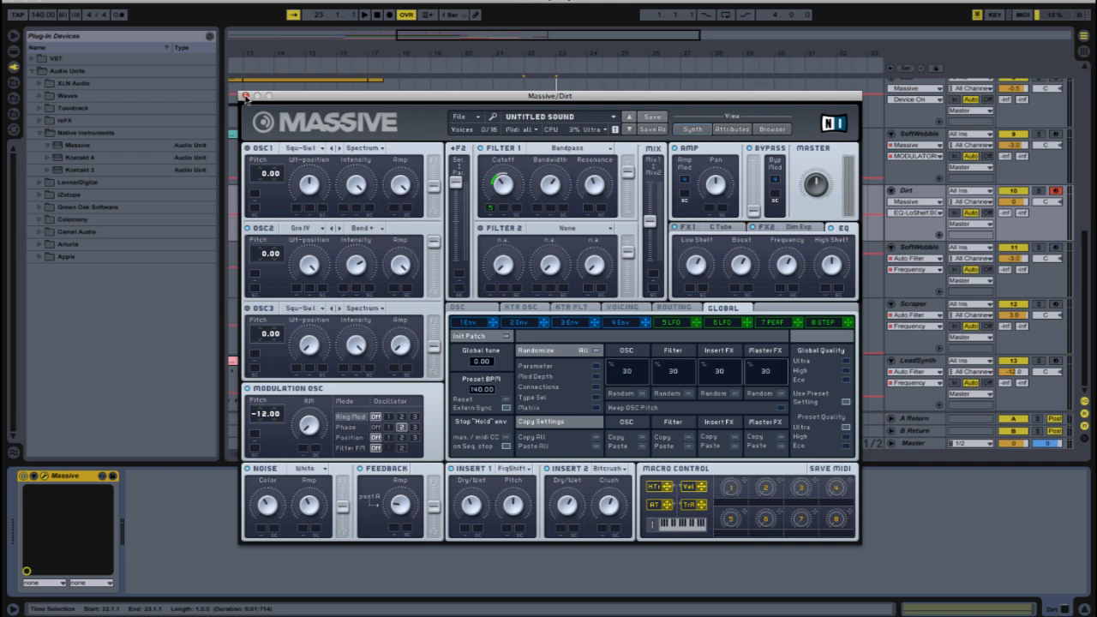
pyautogui.click(245, 96)
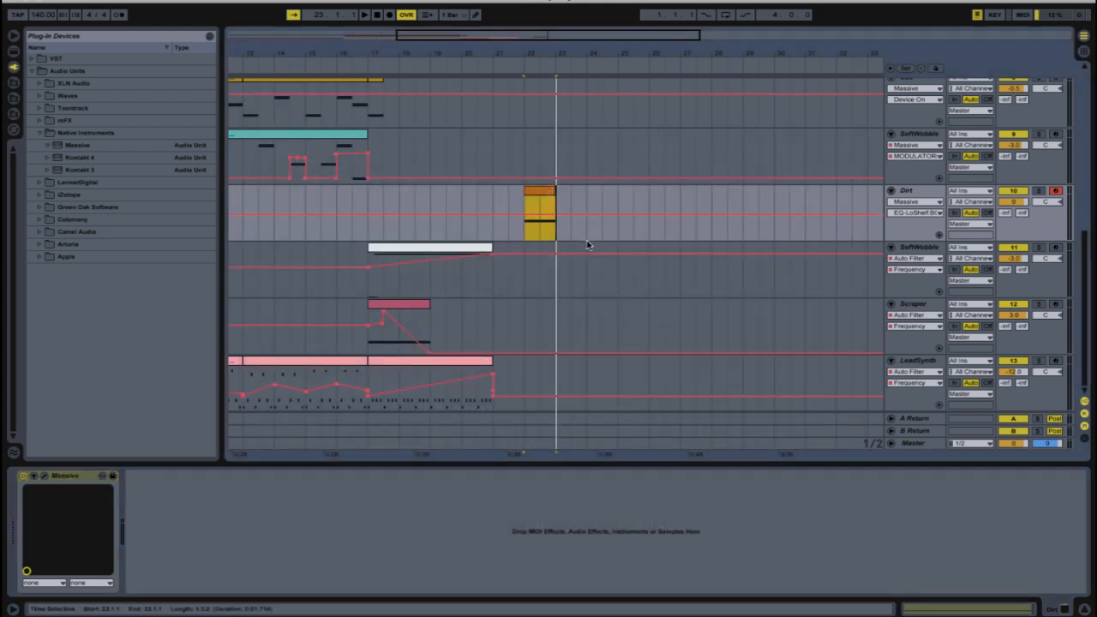
# Copy the drum clips of bars 9 to 17 on the Kick, Claps, Hats and bang tracks to bar 22
pyautogui.scroll(10, 522, 246)
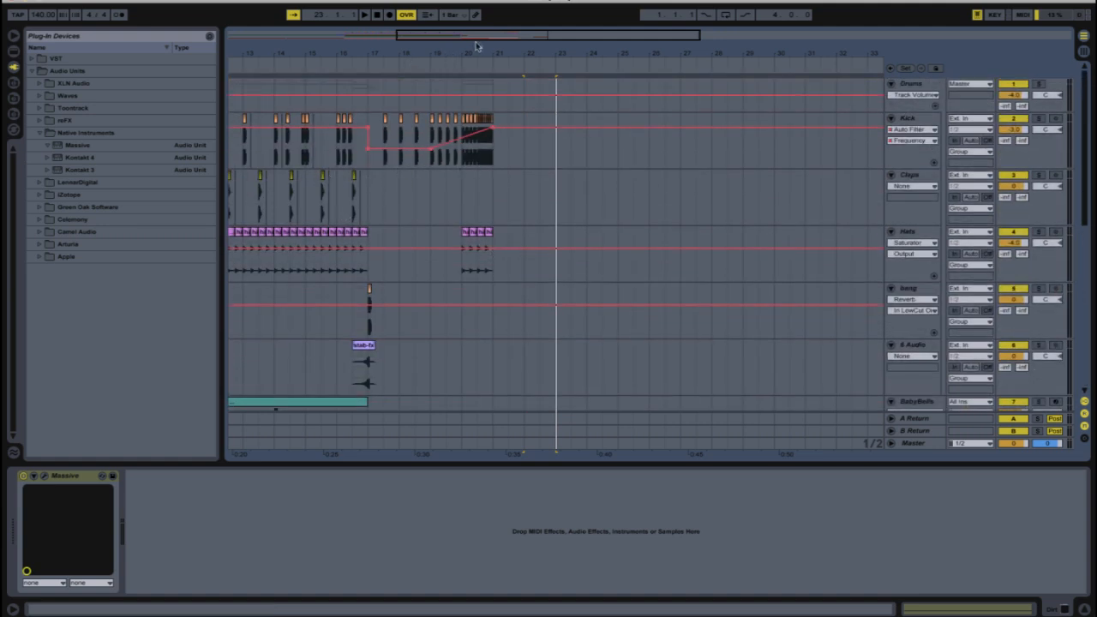
pyautogui.hscroll(-8, 368, 180)
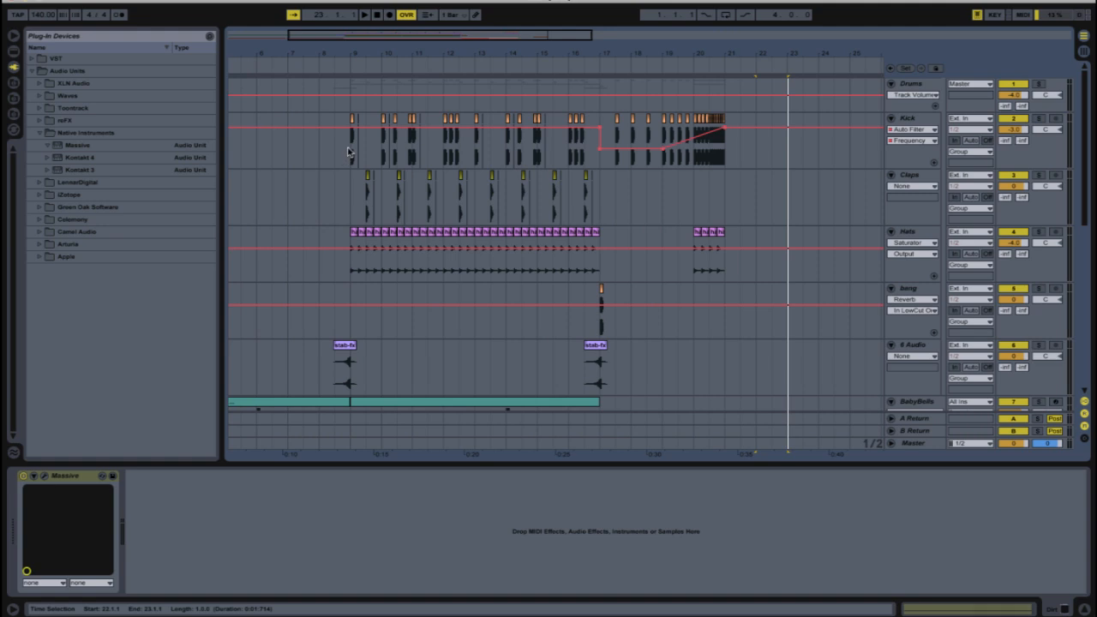
pyautogui.moveTo(348, 152); pyautogui.dragTo(598, 338)
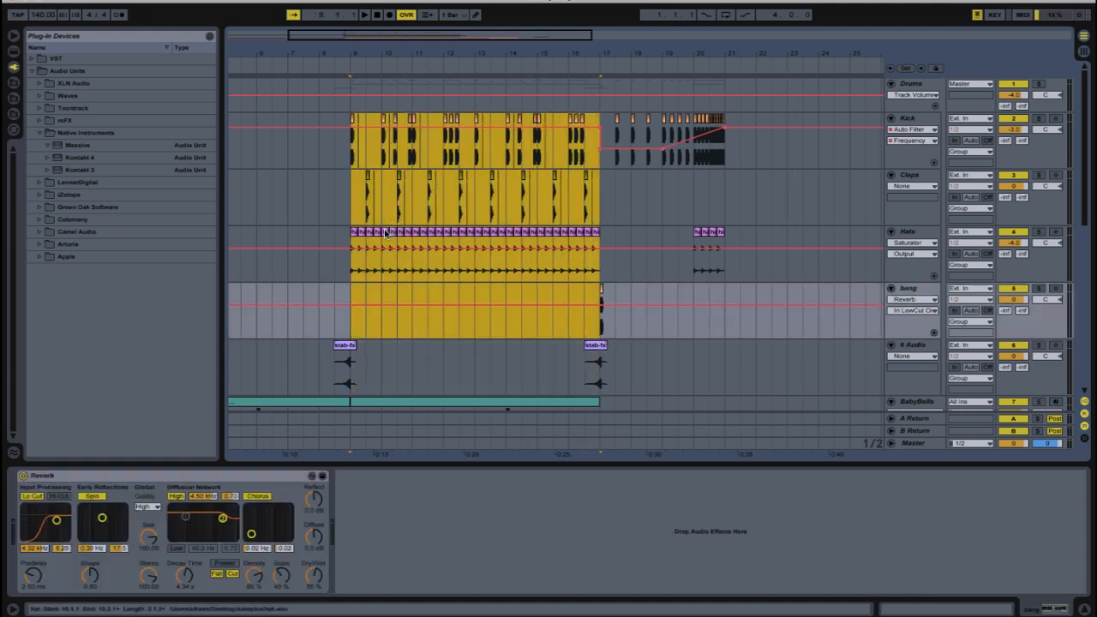
pyautogui.moveTo(385, 233); pyautogui.dragTo(795, 239)
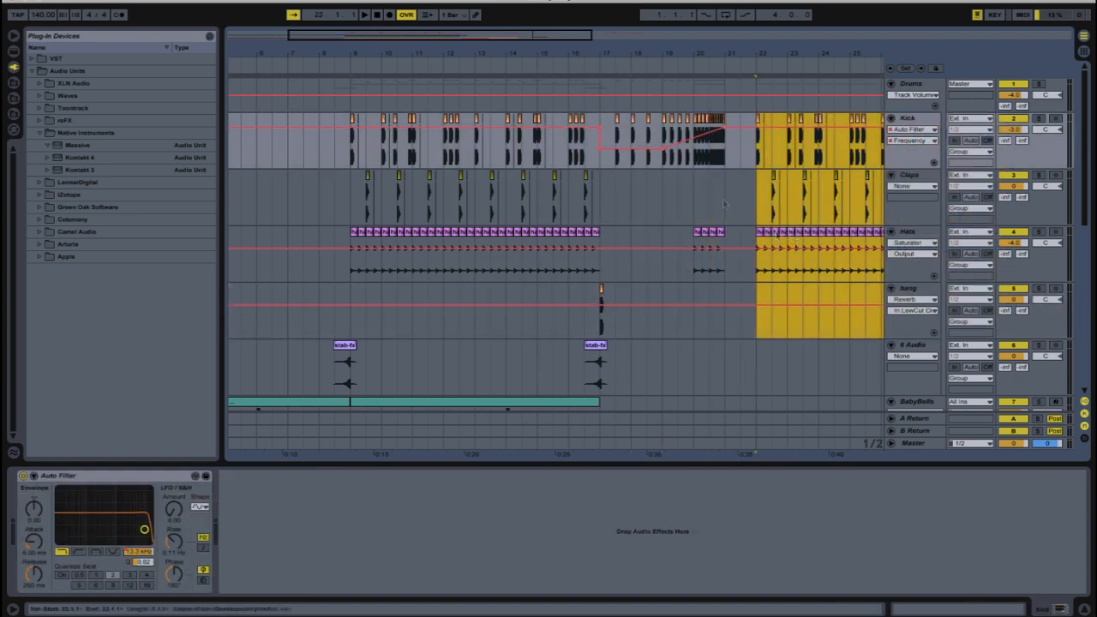
# Check the copied drums against the Dirt clip and play the section from bar 22
pyautogui.moveTo(464, 44); pyautogui.dragTo(535, 175)
pyautogui.scroll(-10, 521, 303)
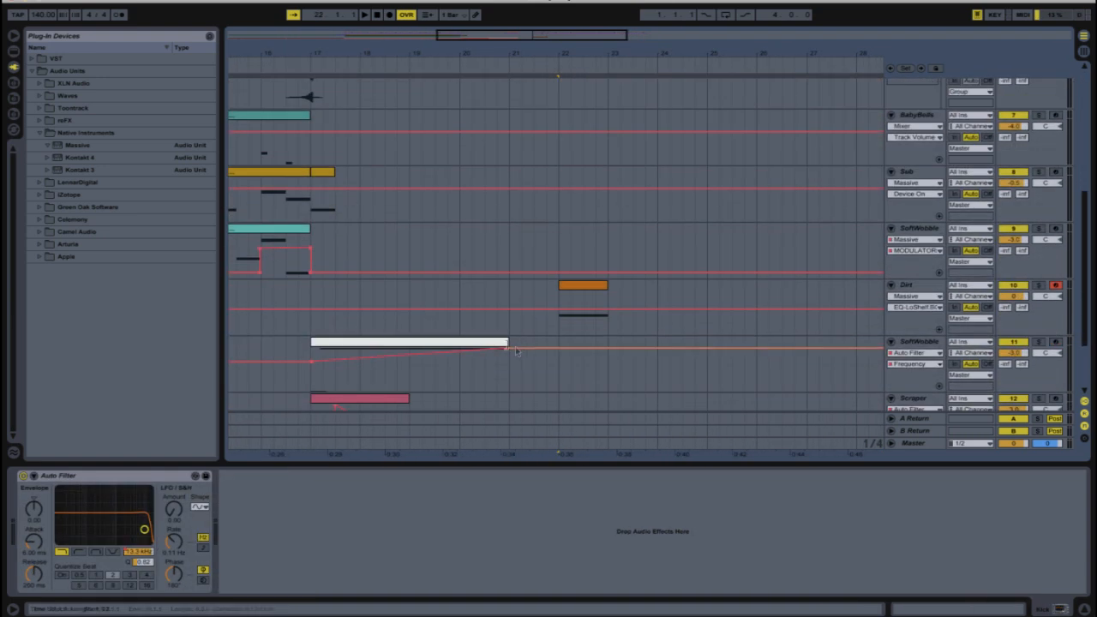
pyautogui.scroll(10, 523, 278)
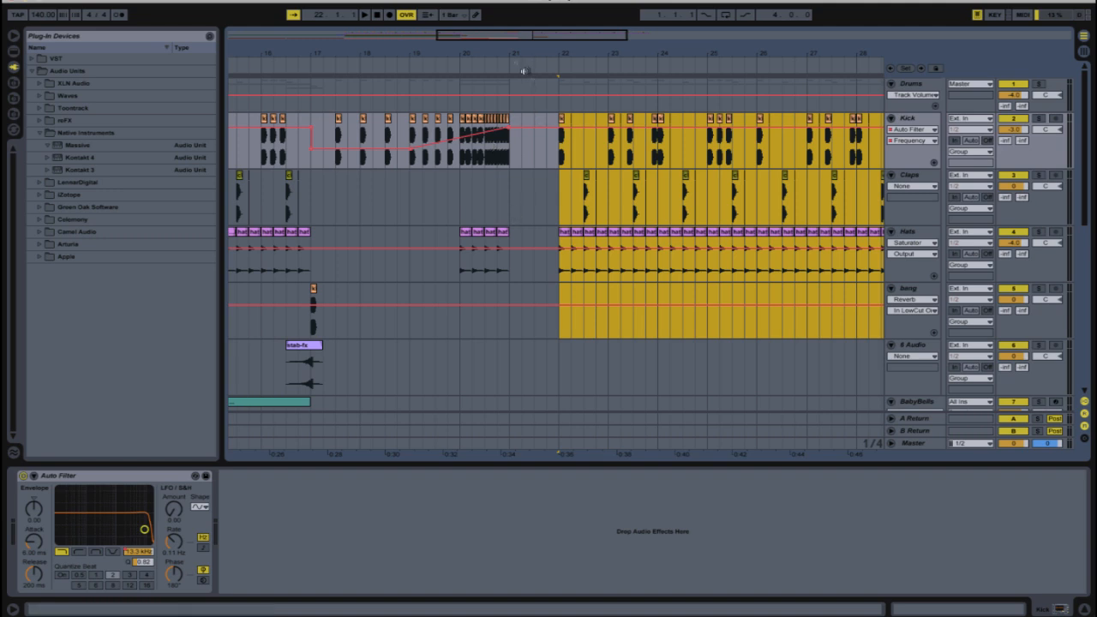
pyautogui.moveTo(512, 39); pyautogui.dragTo(556, 39)
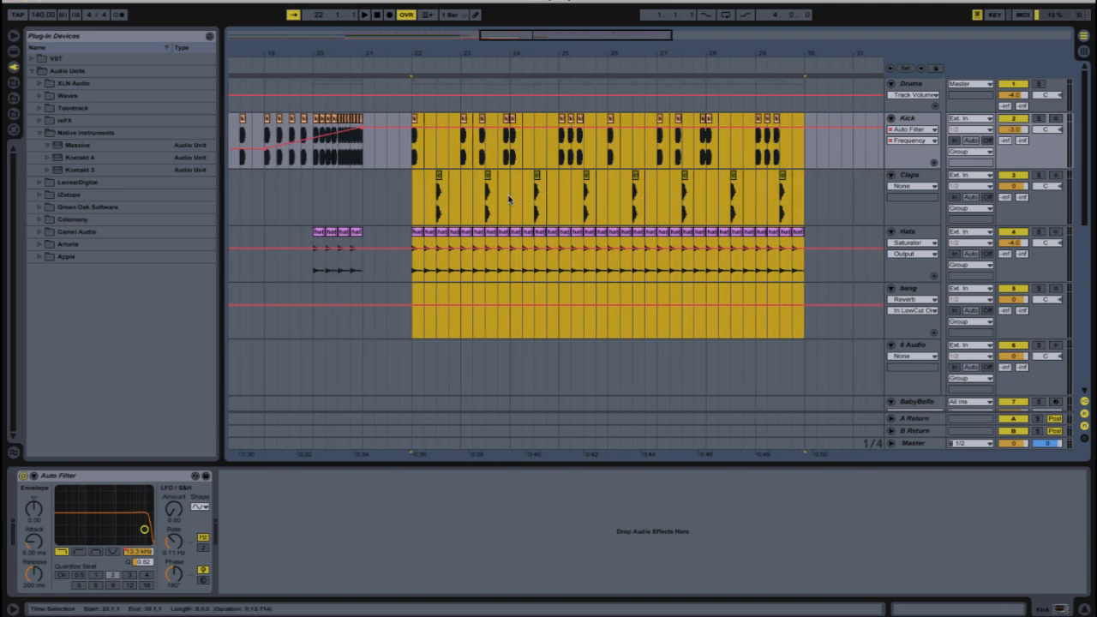
pyautogui.scroll(-5, 503, 231)
pyautogui.scroll(5, 501, 256)
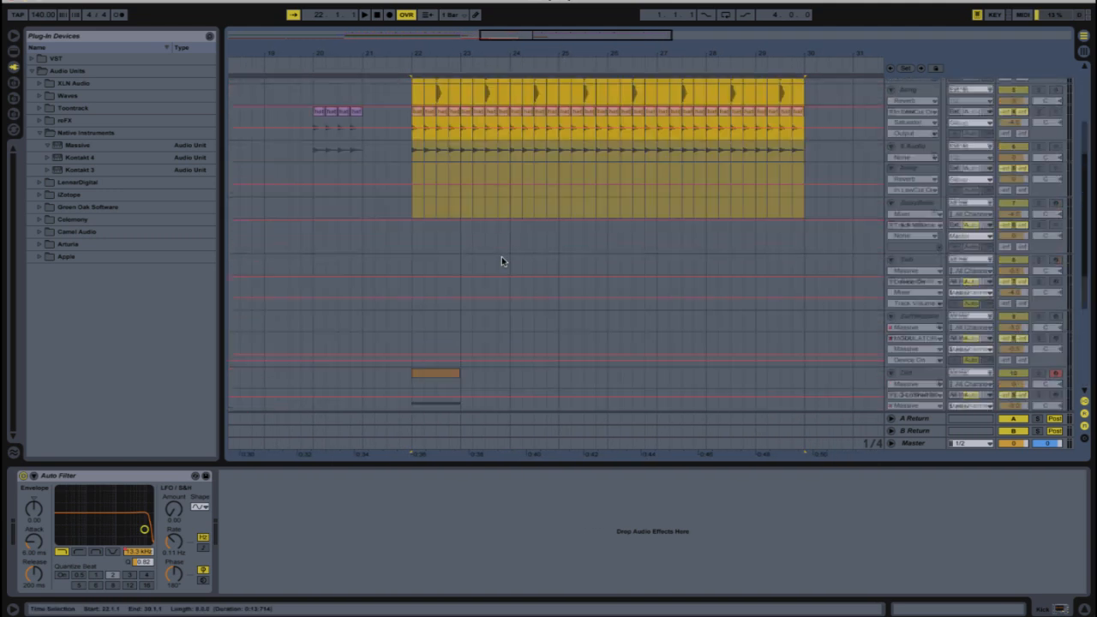
pyautogui.scroll(-5, 501, 256)
pyautogui.press('space')
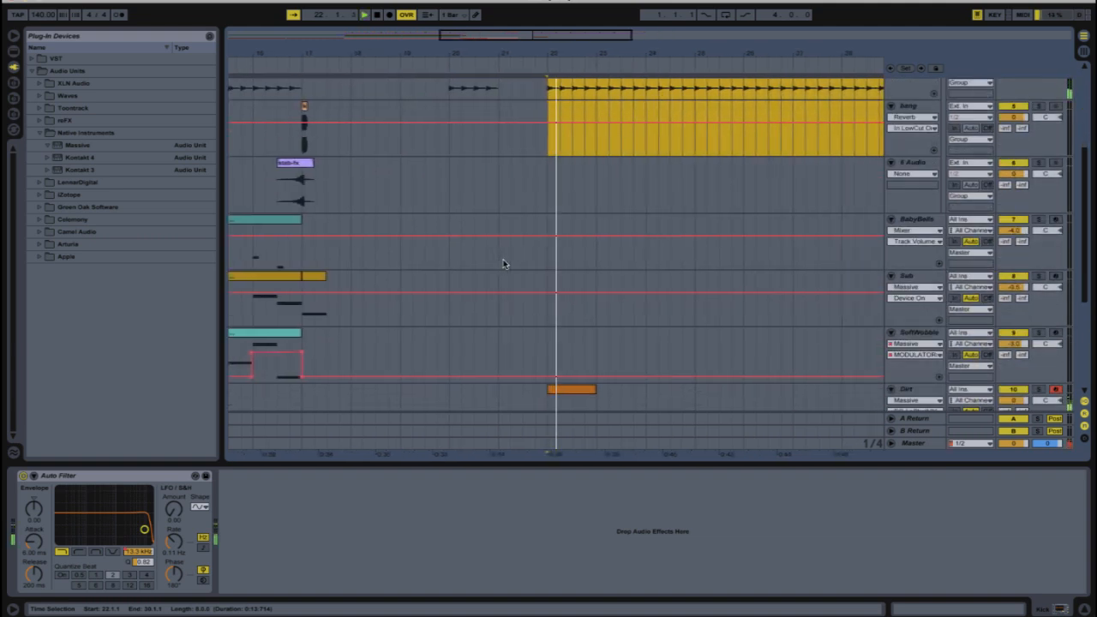
pyautogui.scroll(-3, 509, 257)
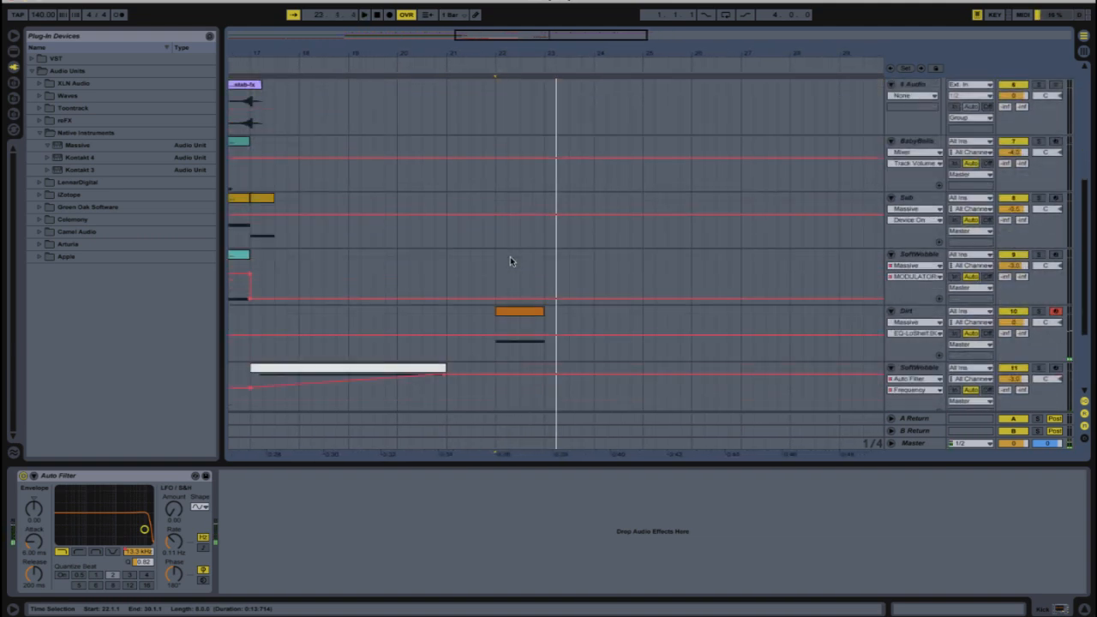
# Shorten the Dirt clip to end at 22.3 and play it with the drums from bar 22
pyautogui.click(524, 311)
pyautogui.moveTo(543, 311); pyautogui.dragTo(521, 311)
pyautogui.scroll(5, 517, 242)
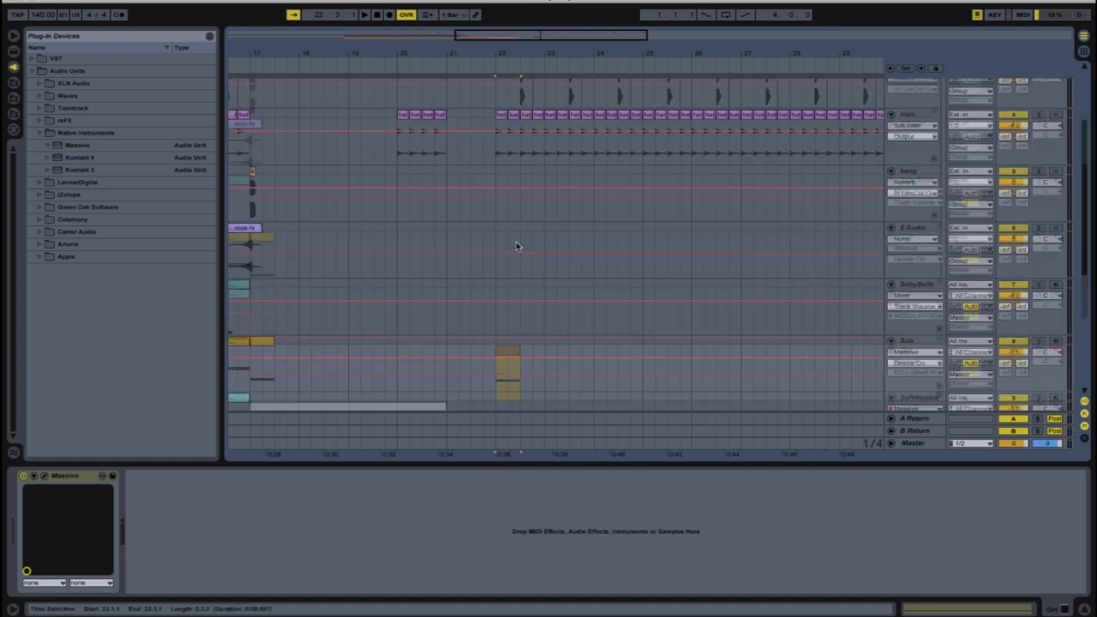
pyautogui.press('space')
pyautogui.scroll(4, 533, 247)
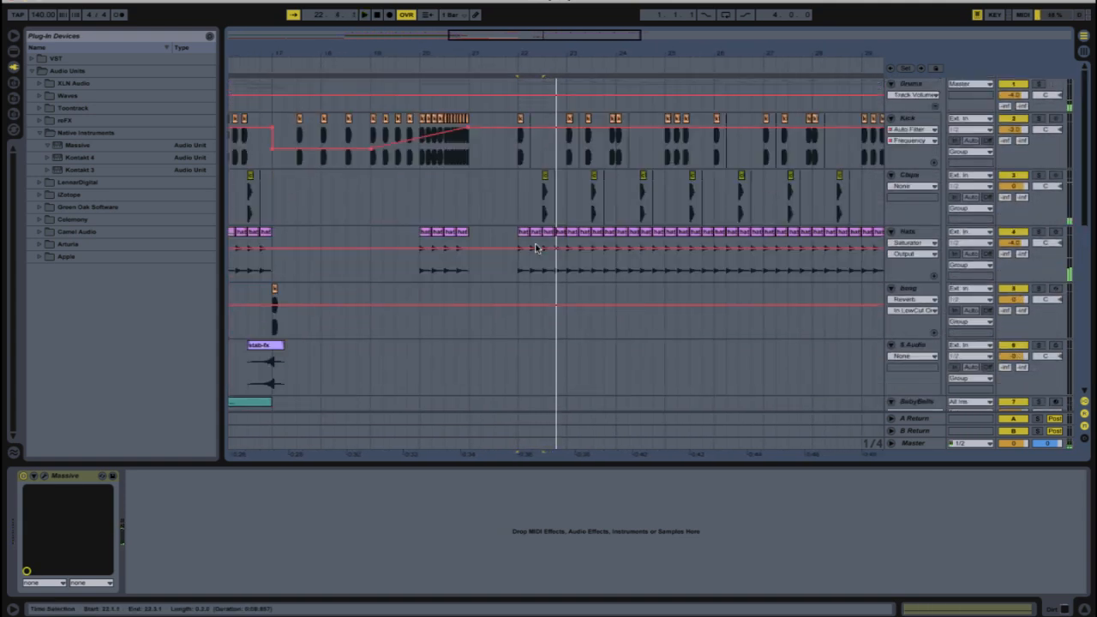
# Examine the kick spacing around bar 22 up close and play the beat together with the Dirt clip
pyautogui.moveTo(513, 37)
pyautogui.mouseDown()
pyautogui.moveTo(512, 56)
pyautogui.moveTo(557, 67)
pyautogui.moveTo(550, 39)
pyautogui.moveTo(559, 55)
pyautogui.moveTo(545, 71)
pyautogui.mouseUp()
pyautogui.click(499, 68)
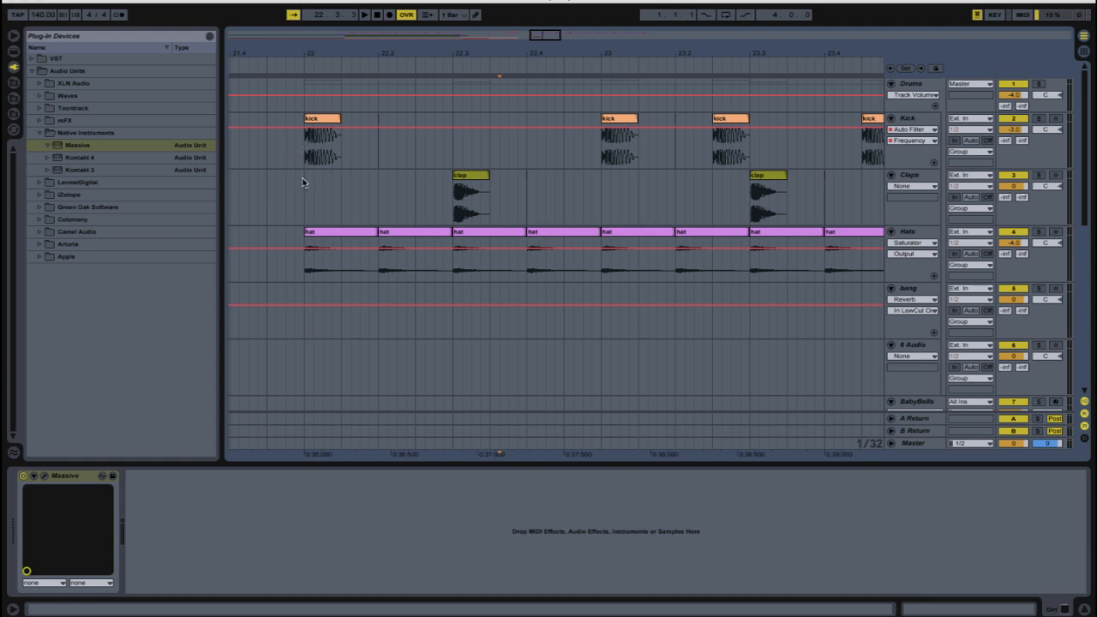
pyautogui.click(325, 123)
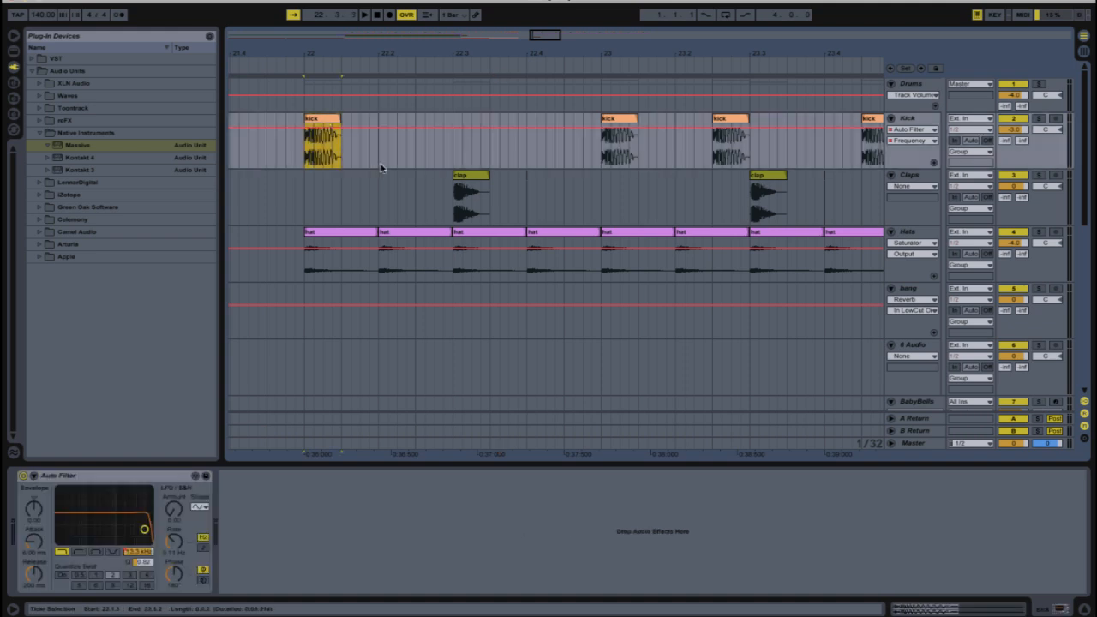
pyautogui.click(345, 146)
pyautogui.click(377, 147)
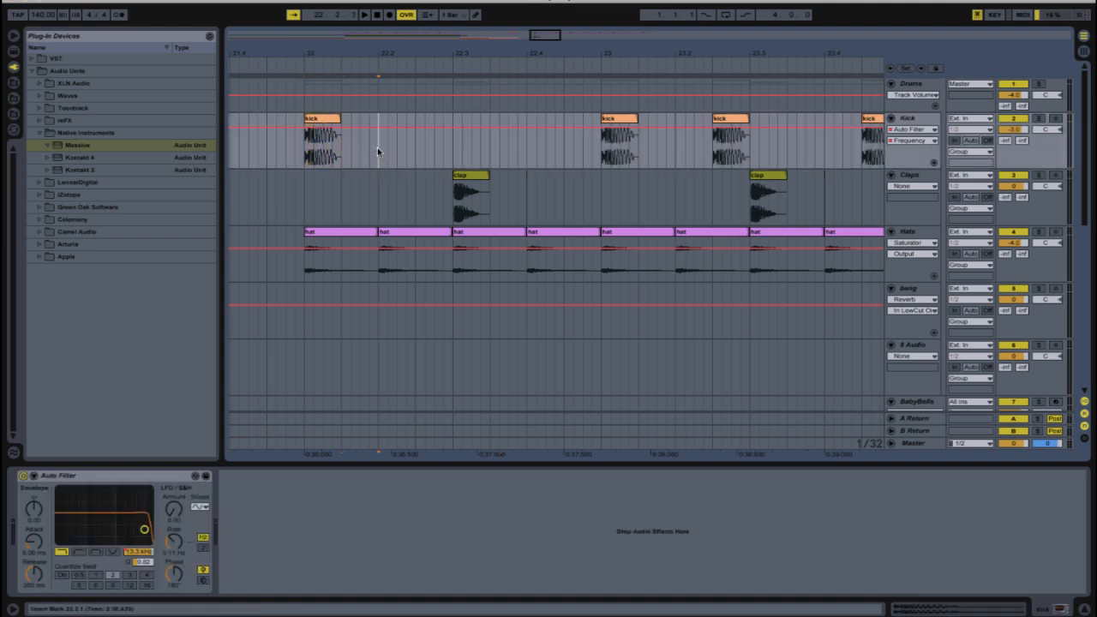
pyautogui.click(345, 140)
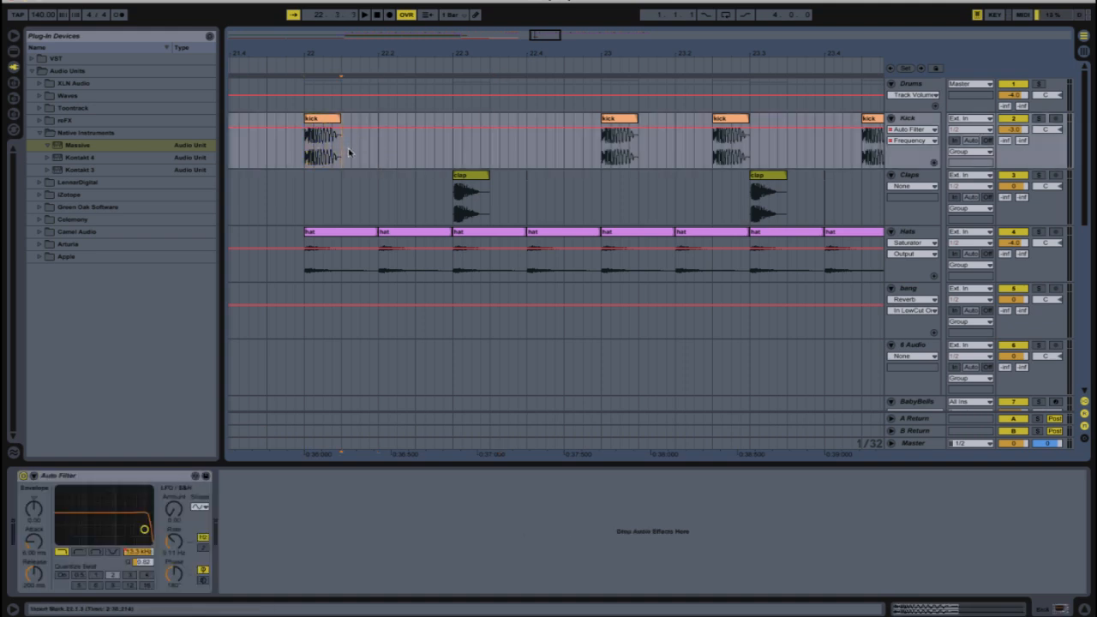
pyautogui.press('space')
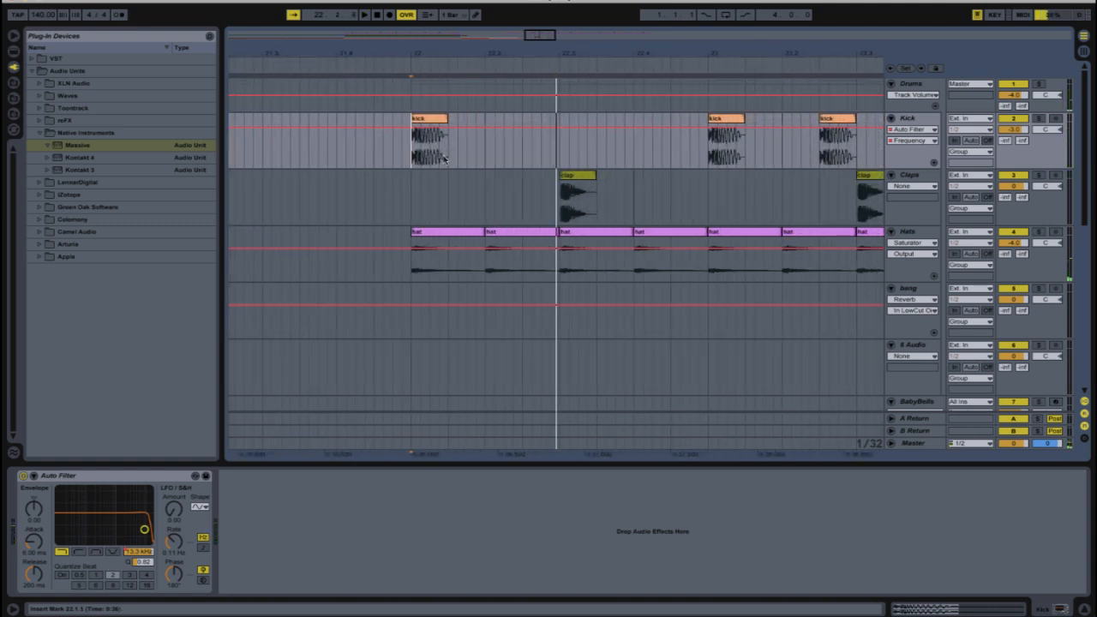
pyautogui.scroll(-5, 499, 219)
pyautogui.scroll(-5, 502, 232)
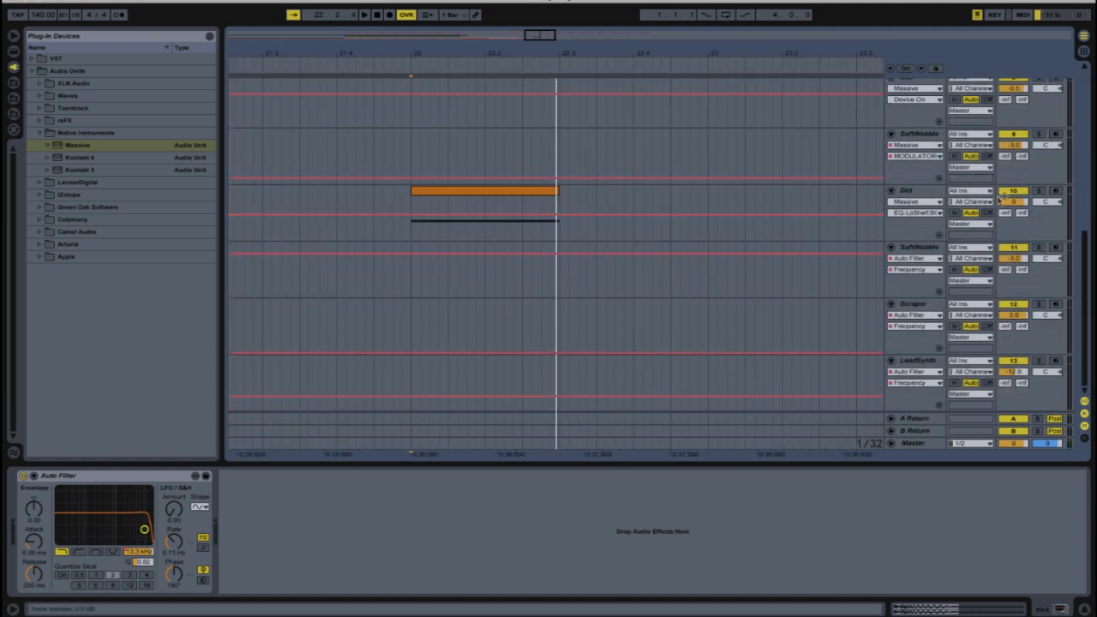
pyautogui.scroll(10, 638, 253)
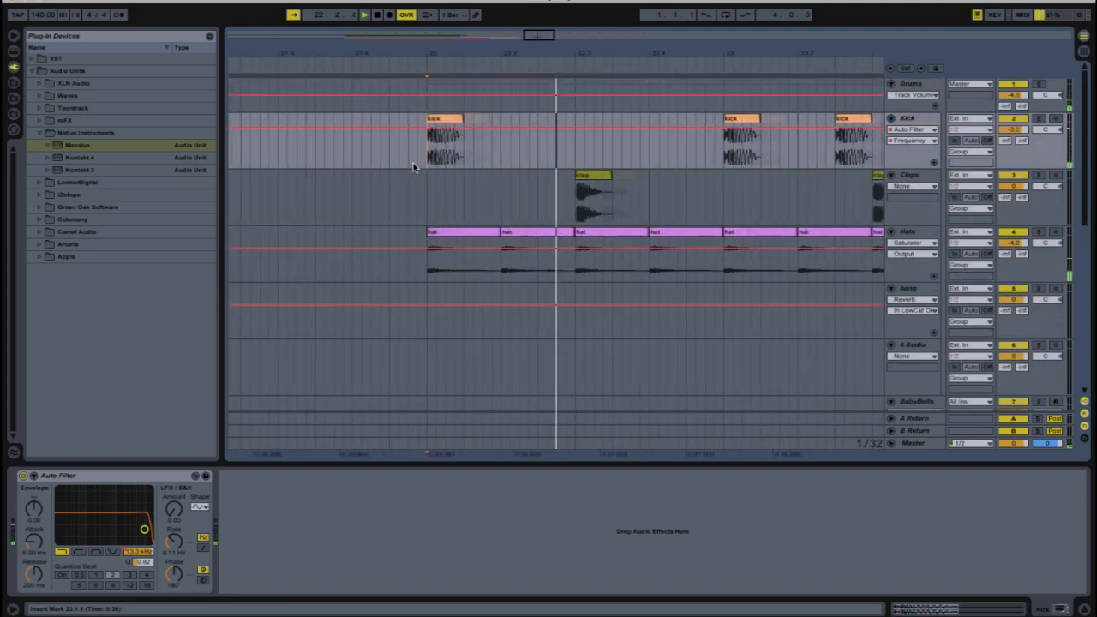
# Copy the kick at bar 22 to 22.2.3, just before the first clap, and play the beat from bar 22
pyautogui.click(433, 122)
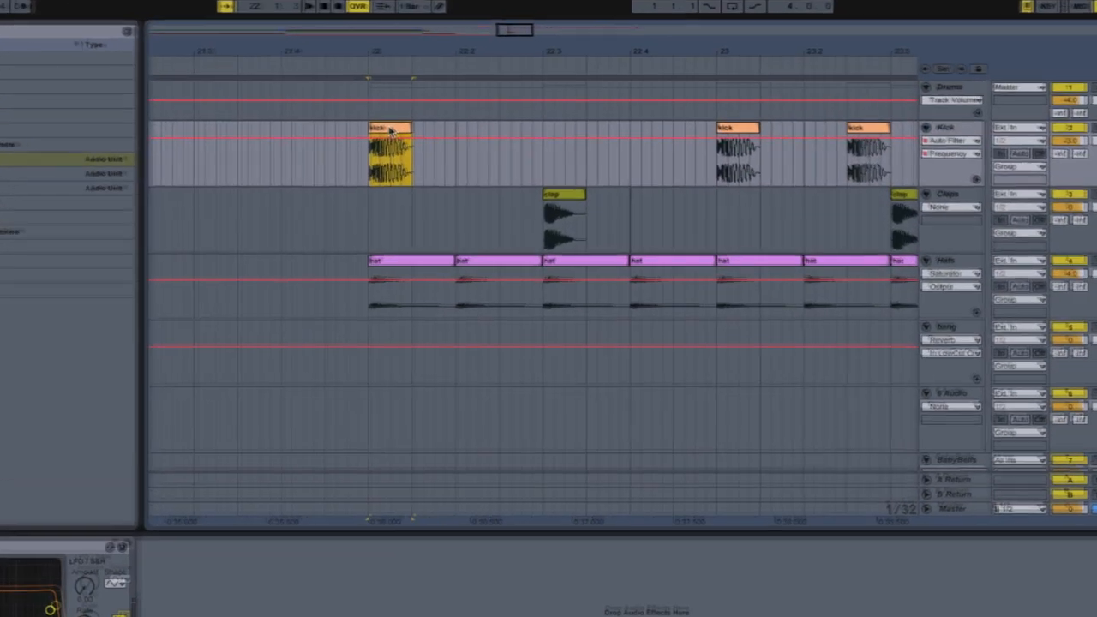
pyautogui.moveTo(433, 122); pyautogui.dragTo(546, 123)
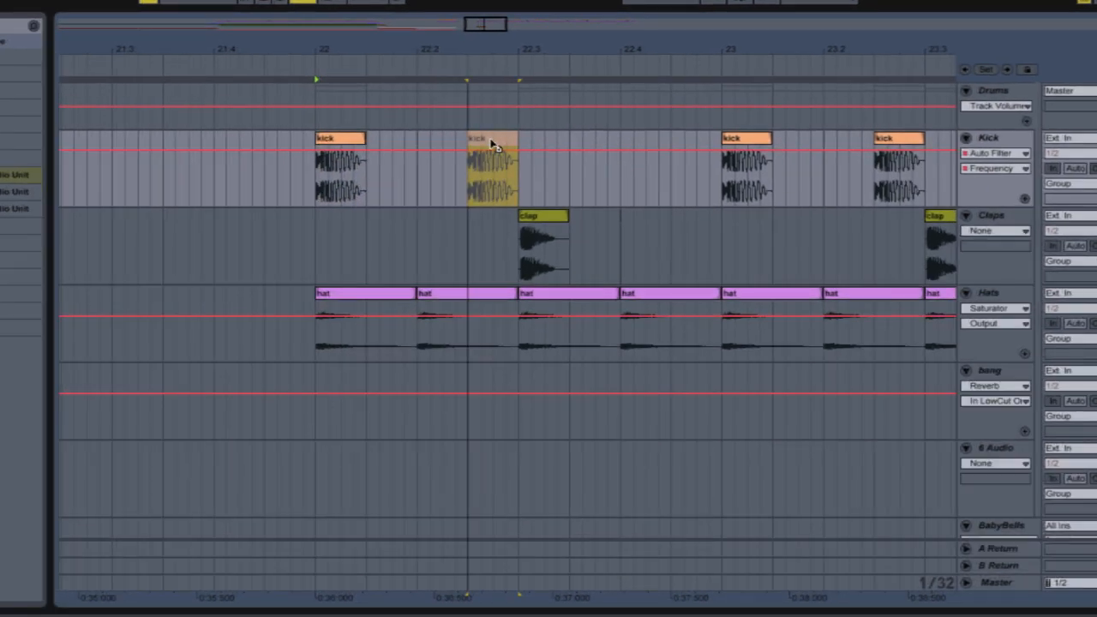
pyautogui.click(342, 146)
pyautogui.press('space')
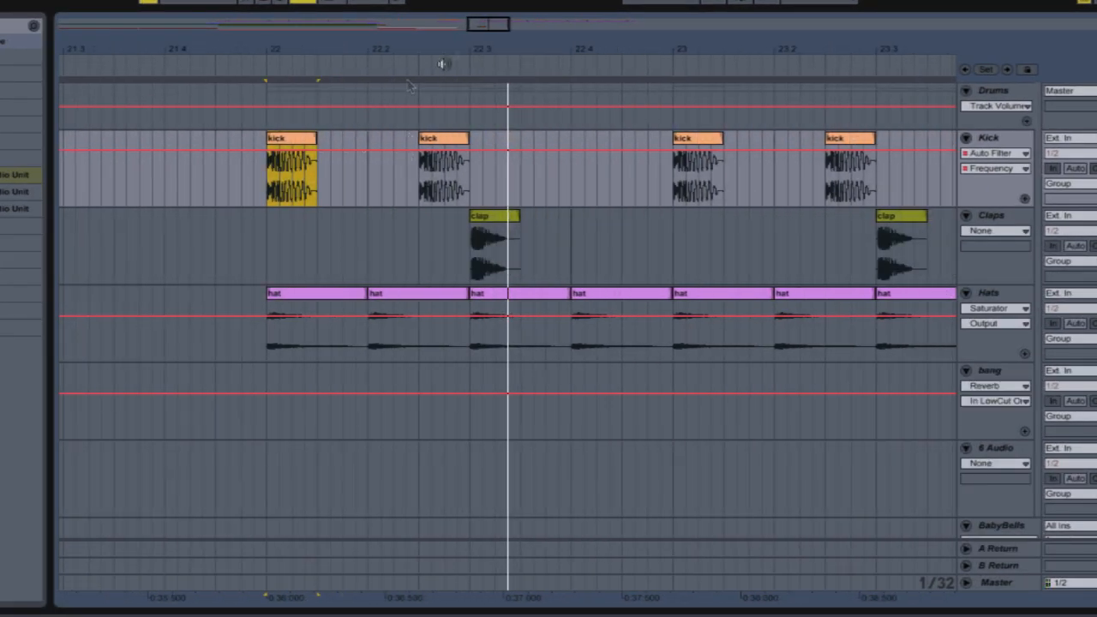
pyautogui.moveTo(478, 25); pyautogui.dragTo(479, 77)
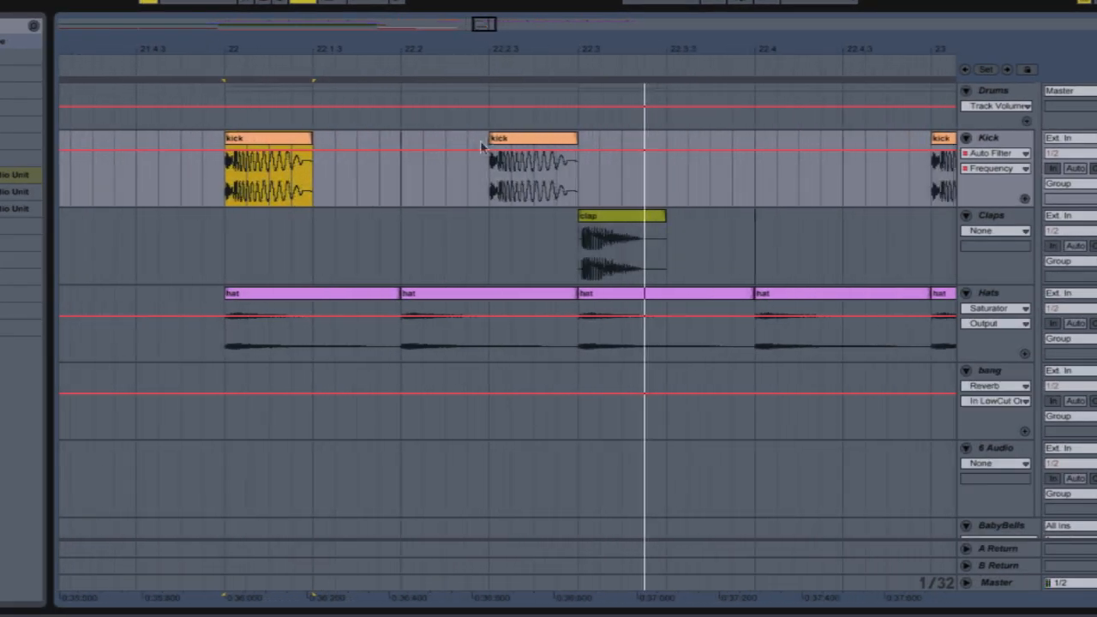
# Copy the kick from 22.2.3 to 22.2 and play the beat from bar 22
pyautogui.moveTo(518, 140); pyautogui.dragTo(431, 140)
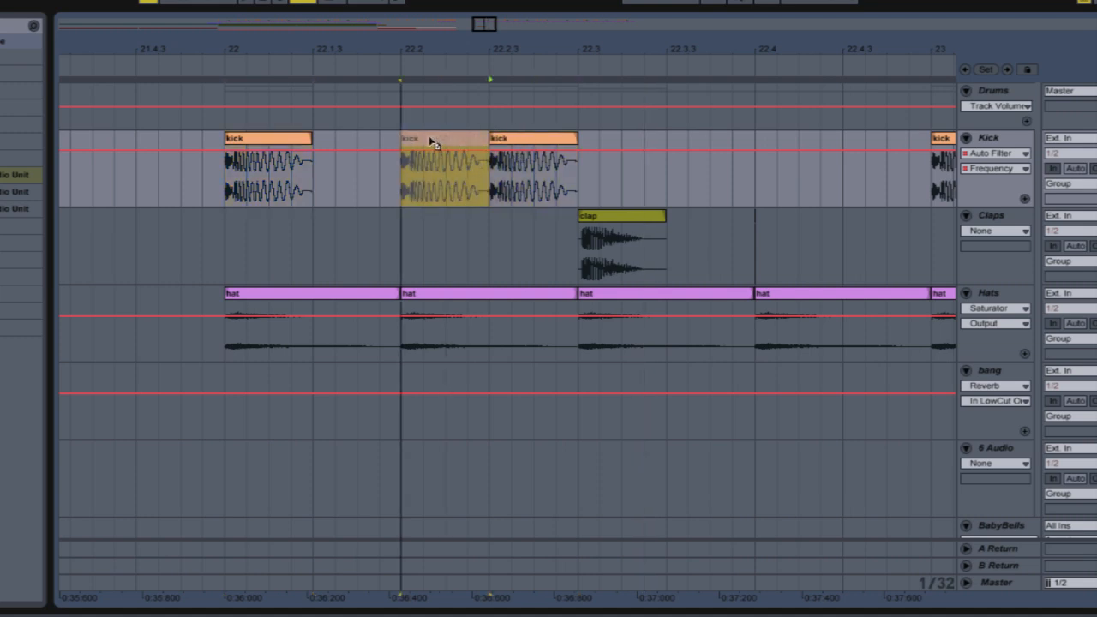
pyautogui.click(257, 142)
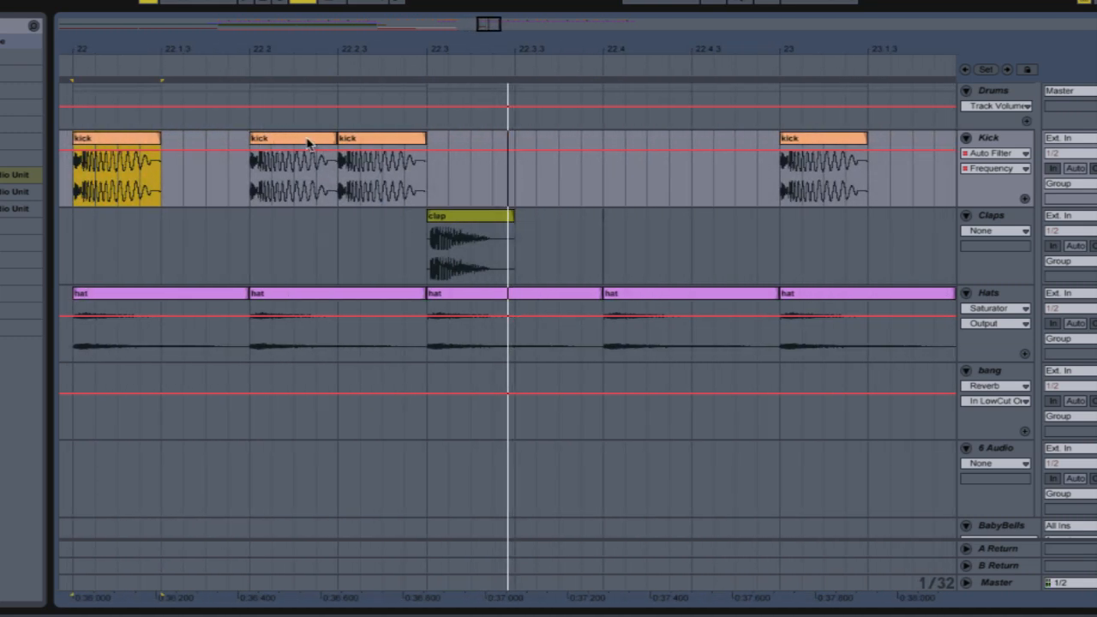
# Copy the start of the 22.2 kick to 22.2.2 as an extra hit and play the beat from bar 22
pyautogui.click(308, 144)
pyautogui.moveTo(257, 185); pyautogui.dragTo(277, 183)
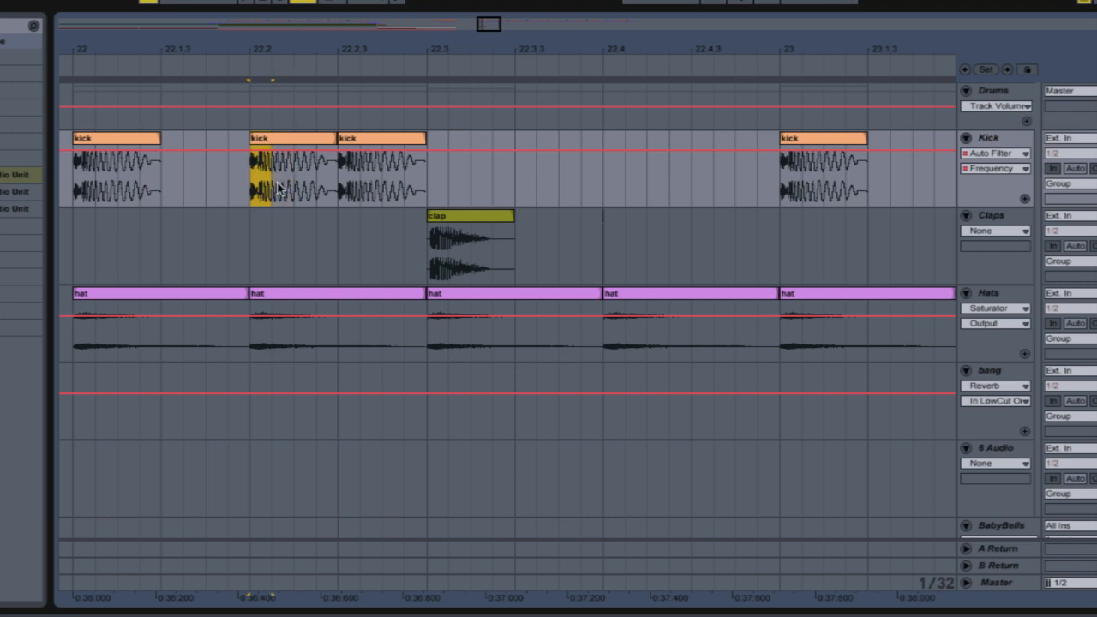
pyautogui.moveTo(261, 140); pyautogui.dragTo(286, 141)
pyautogui.click(126, 141)
pyautogui.press('space')
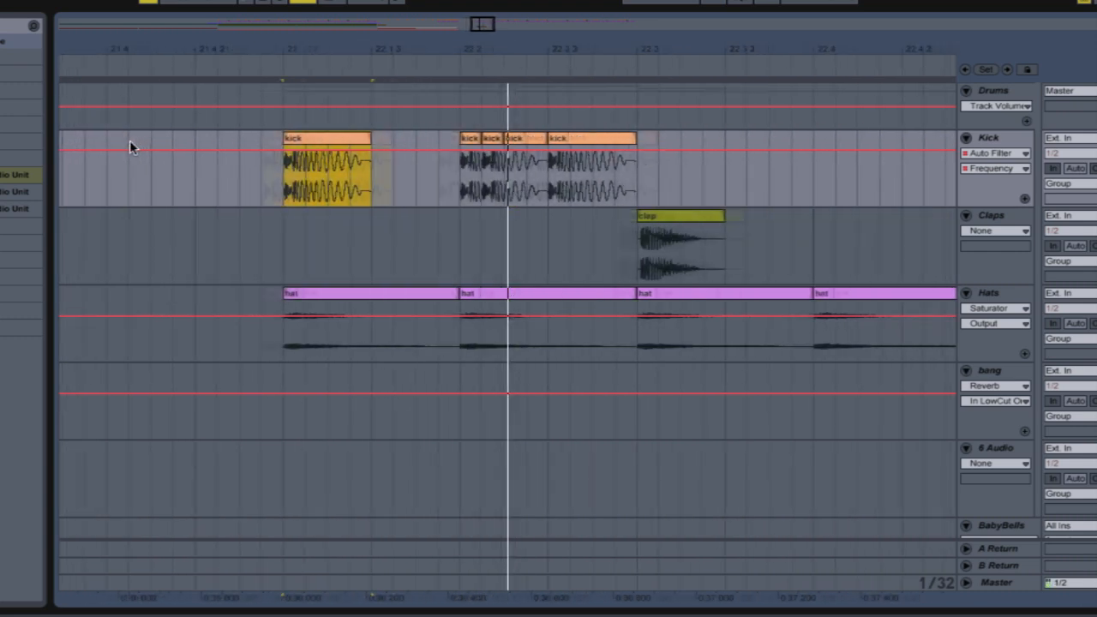
pyautogui.moveTo(389, 143); pyautogui.dragTo(419, 138)
pyautogui.click(238, 145)
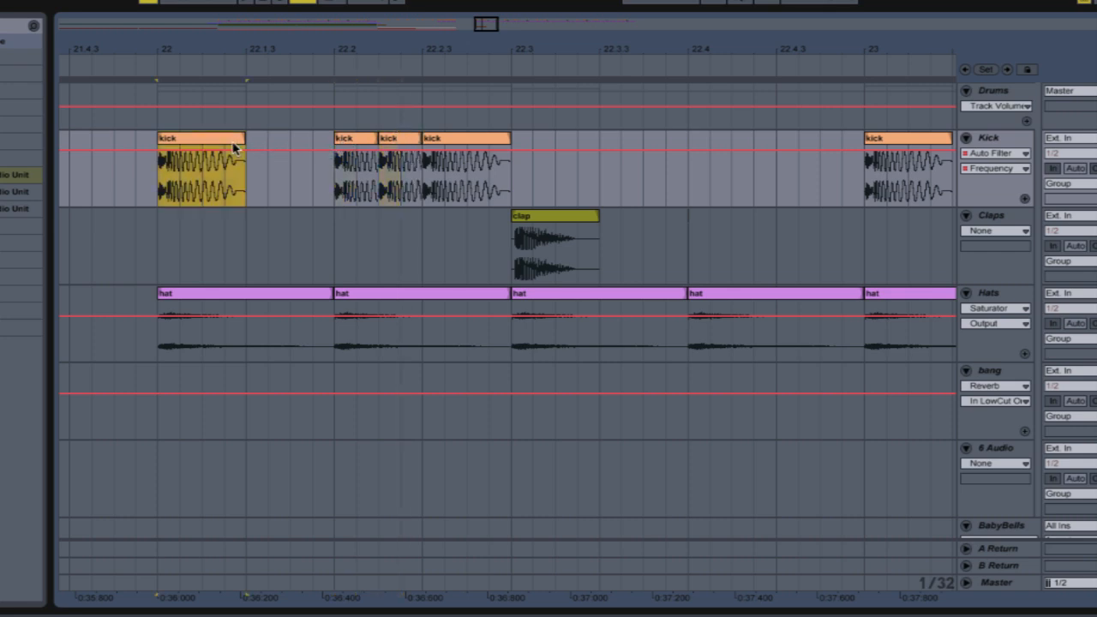
pyautogui.press('space')
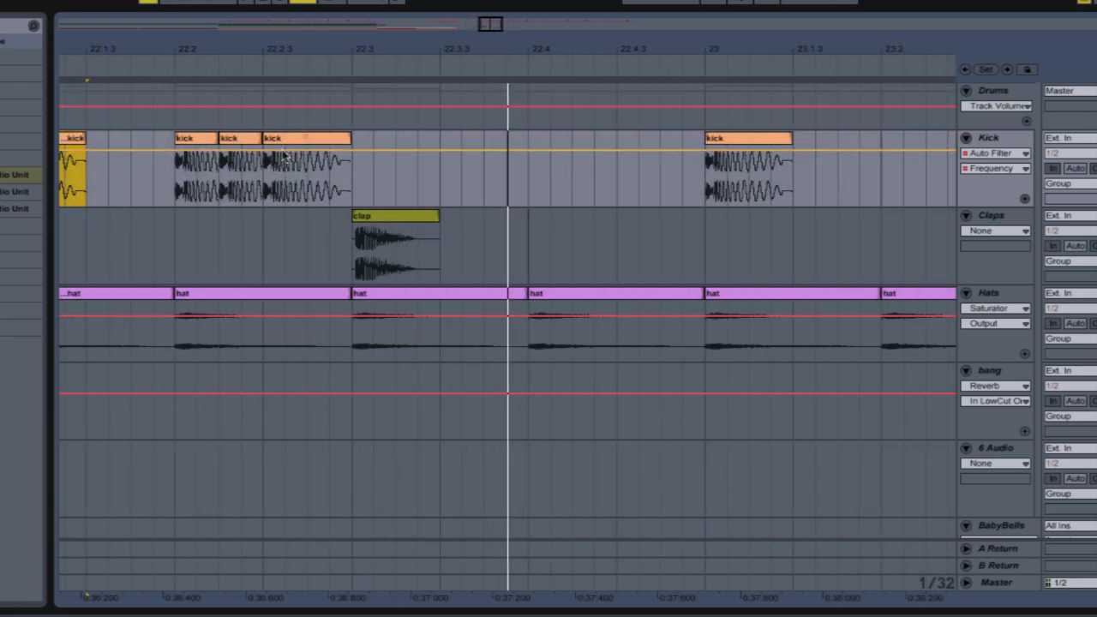
# Try the middle kick 1/64 earlier than 22.2.2 and play the beat from bar 22
pyautogui.moveTo(493, 26); pyautogui.dragTo(485, 37)
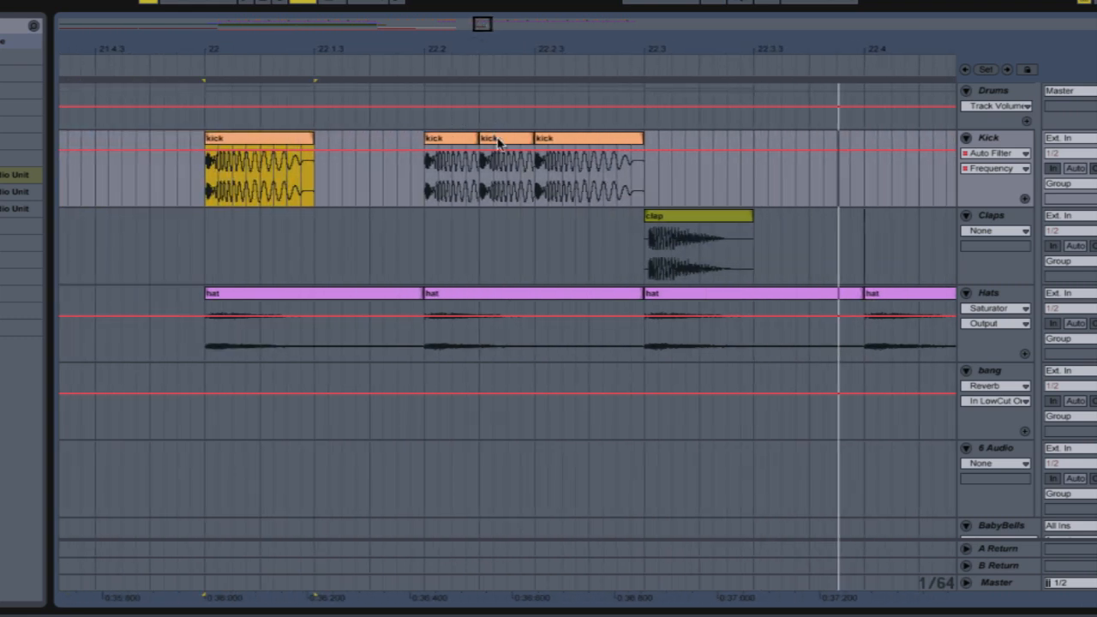
pyautogui.moveTo(499, 143); pyautogui.dragTo(488, 146)
pyautogui.click(298, 152)
pyautogui.press('space')
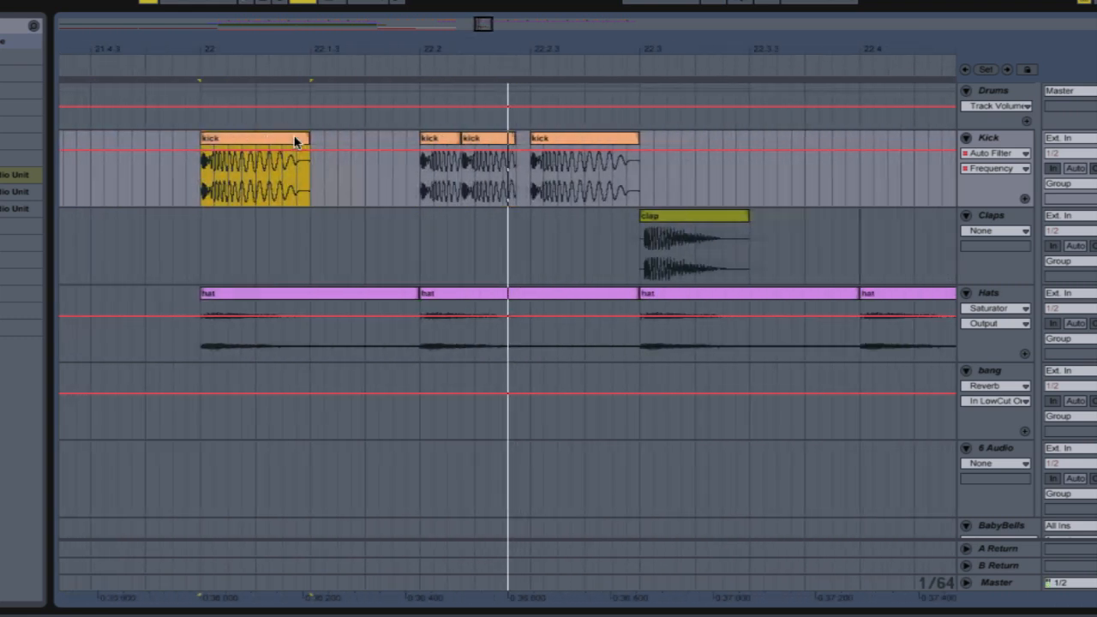
pyautogui.click(242, 143)
pyautogui.press('space')
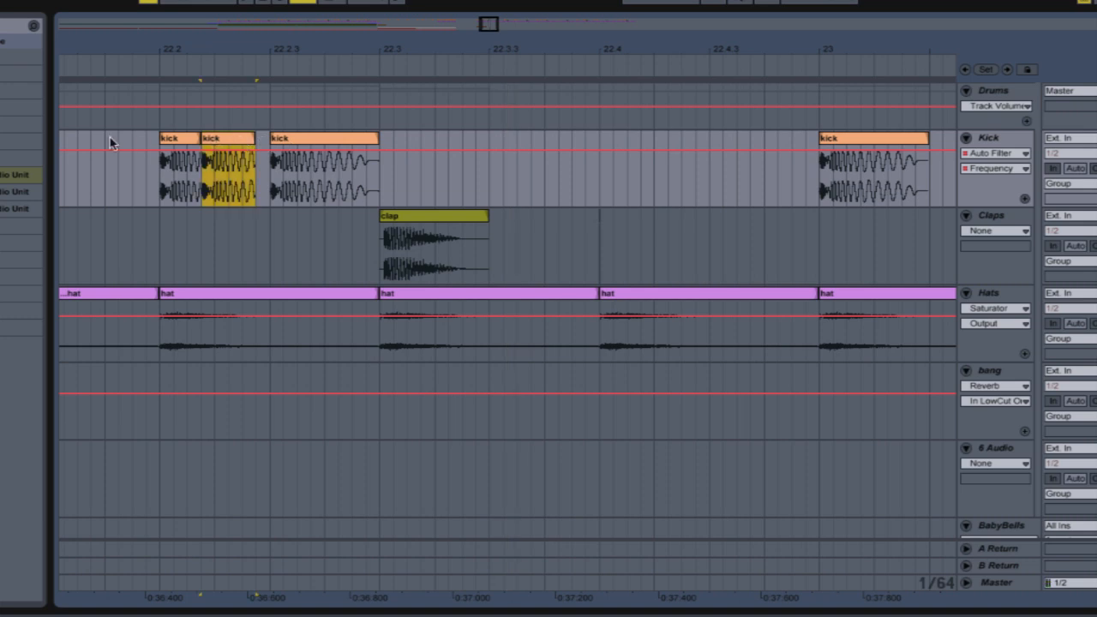
pyautogui.moveTo(490, 29); pyautogui.dragTo(484, 24)
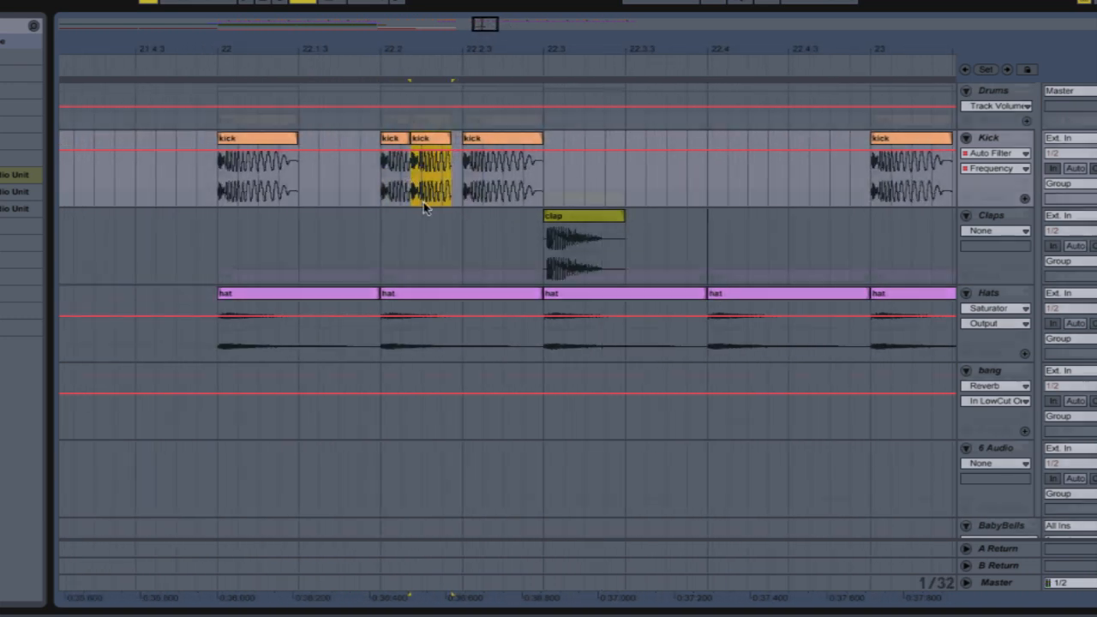
pyautogui.moveTo(485, 25); pyautogui.dragTo(483, 24)
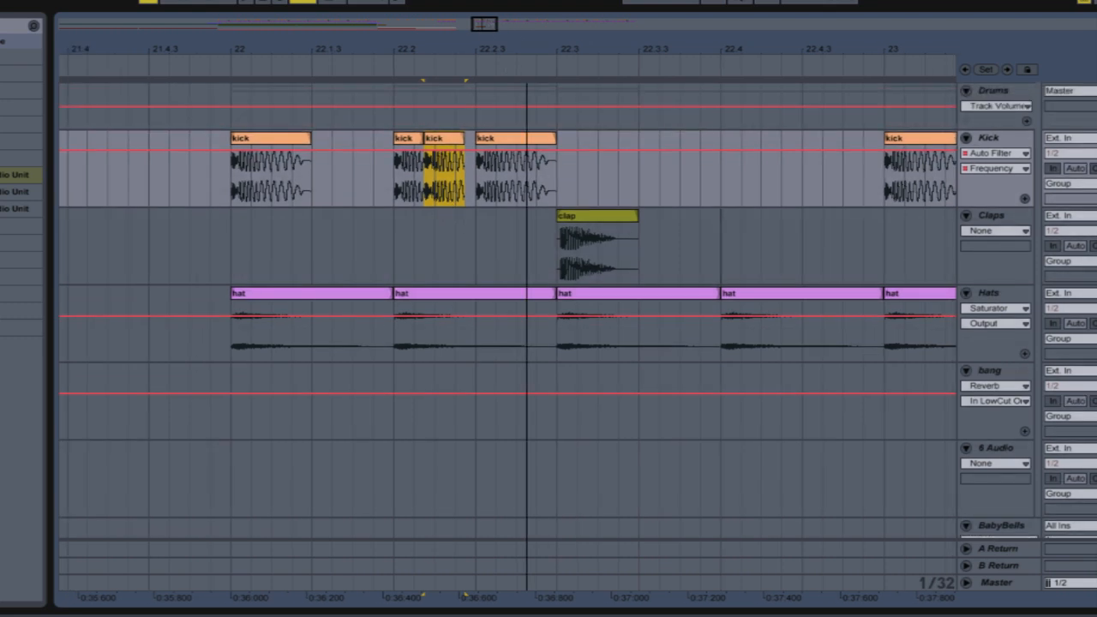
pyautogui.click(272, 139)
pyautogui.press('space')
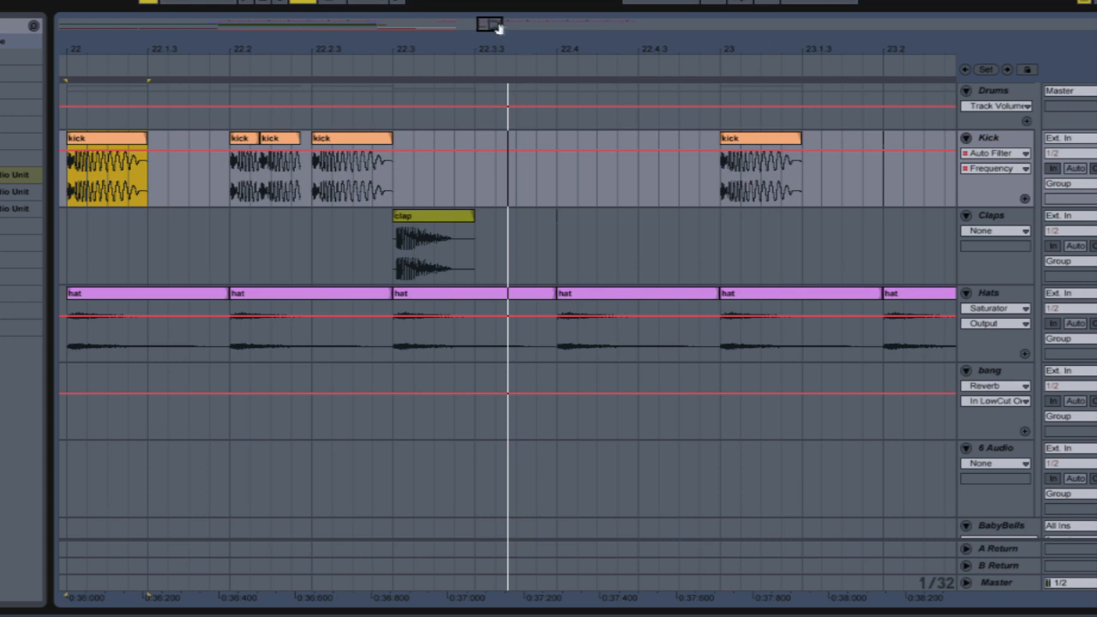
# Move the middle kick to 22.2.2, shift the following kick 1/64 past 22.2.3, and play the beat from bar 22
pyautogui.moveTo(498, 27); pyautogui.dragTo(493, 41)
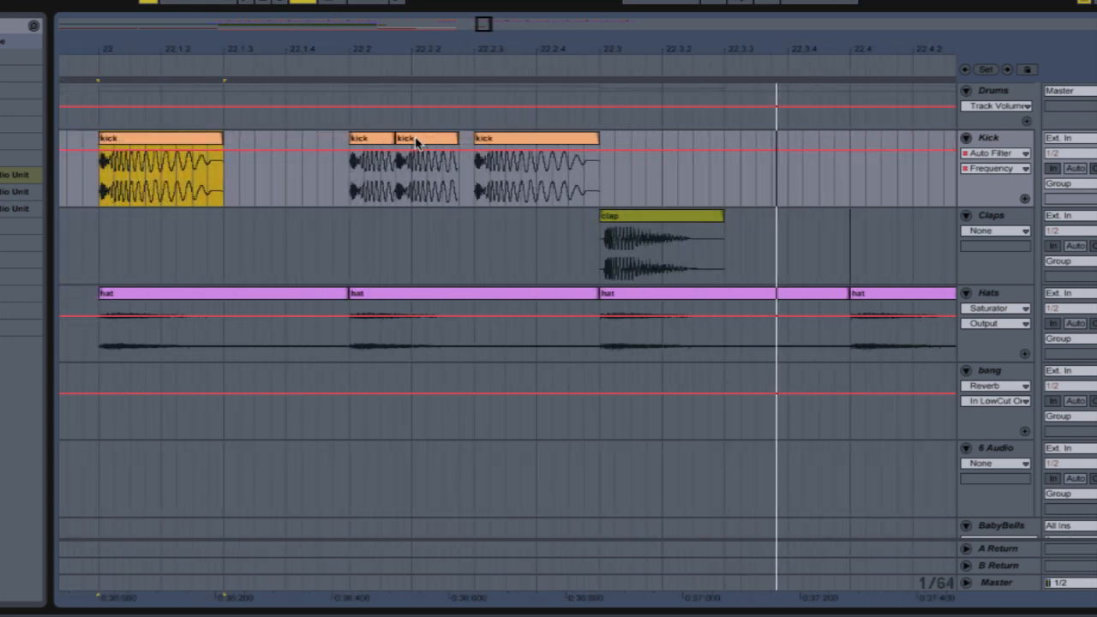
pyautogui.moveTo(417, 143); pyautogui.dragTo(434, 141)
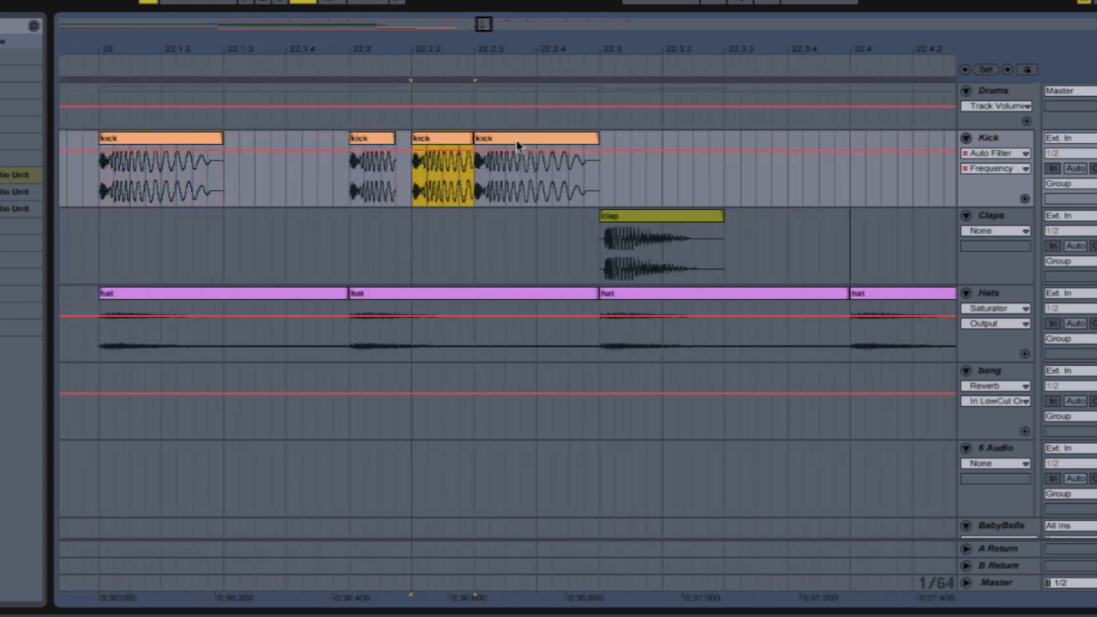
pyautogui.moveTo(518, 146); pyautogui.dragTo(534, 146)
pyautogui.press('space')
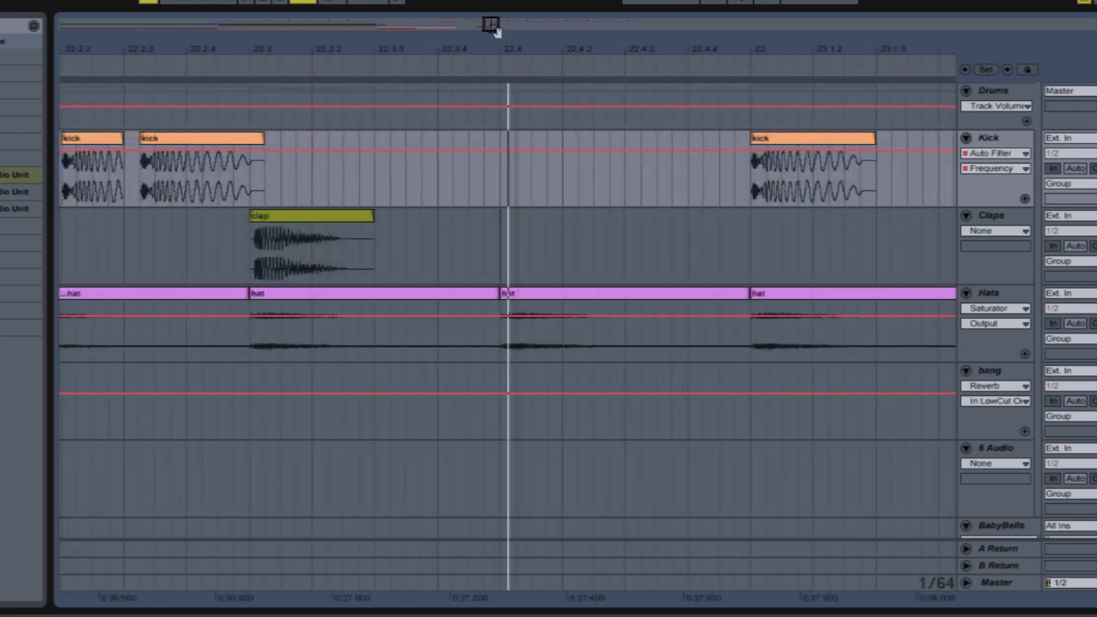
pyautogui.moveTo(496, 32); pyautogui.dragTo(491, 30)
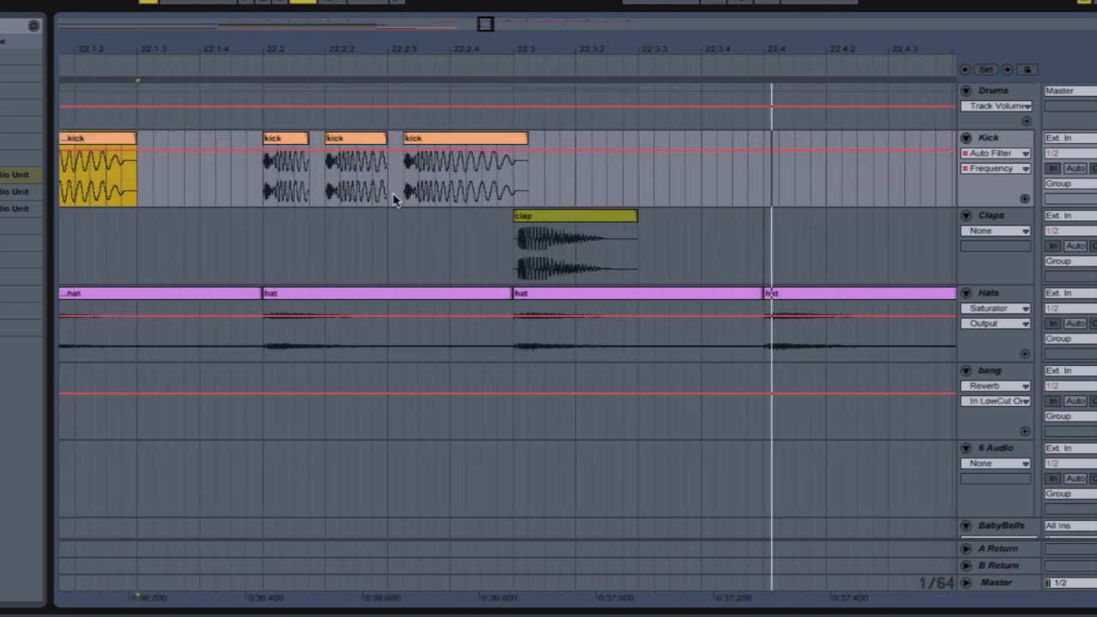
# Lengthen the 22.2 kick to end at 22.2.2 and copy the three-kick fill from 22.2 to 22.4
pyautogui.moveTo(306, 138); pyautogui.dragTo(322, 138)
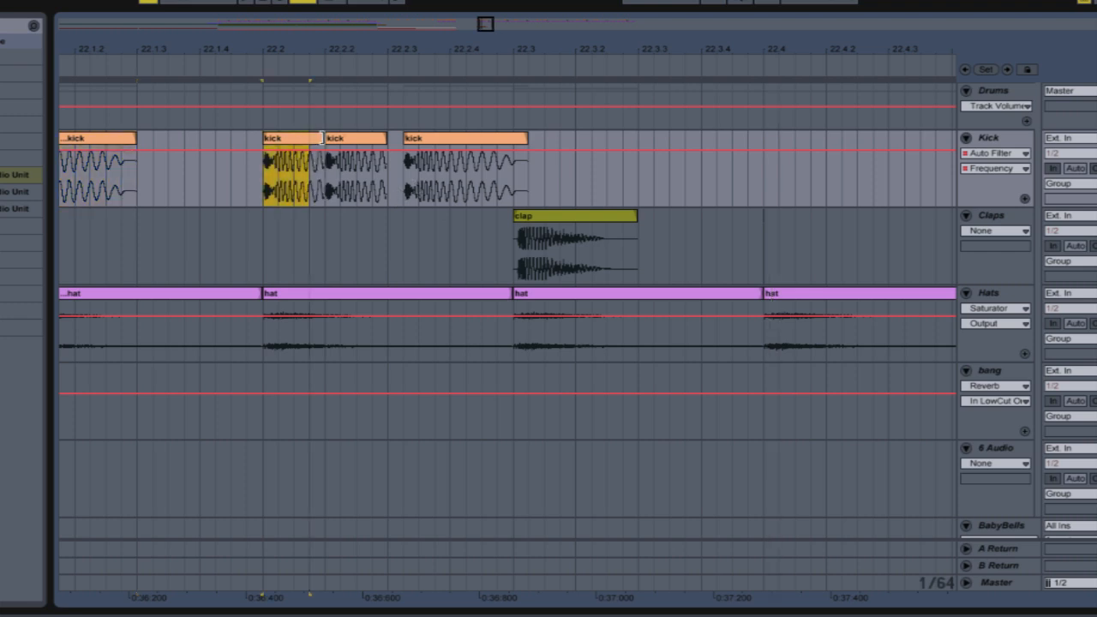
pyautogui.moveTo(481, 26); pyautogui.dragTo(481, 11)
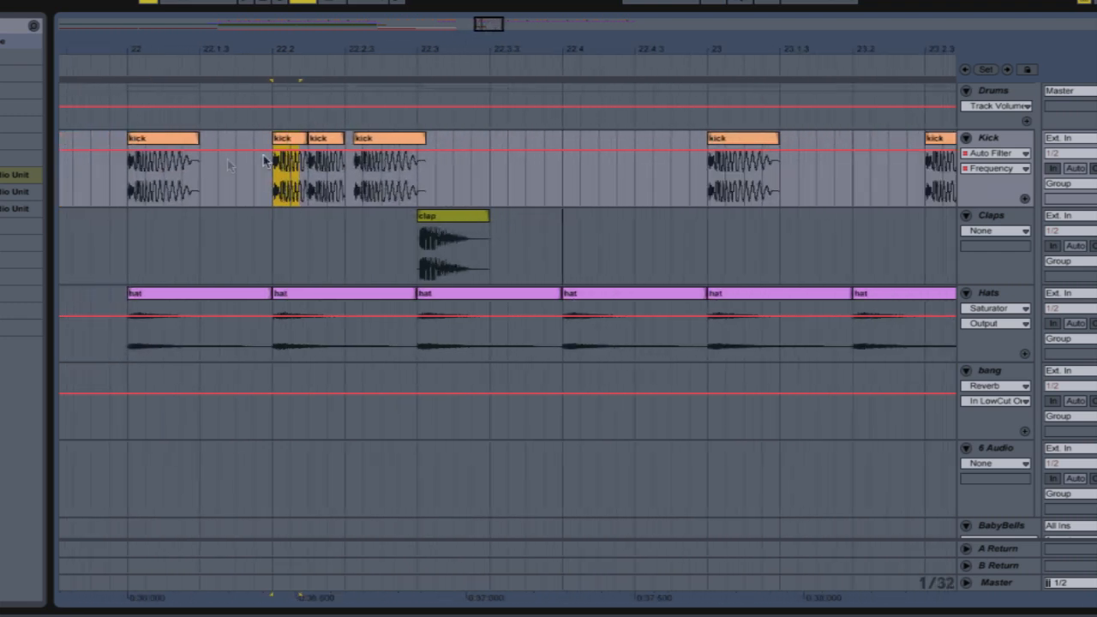
pyautogui.moveTo(272, 204); pyautogui.dragTo(425, 195)
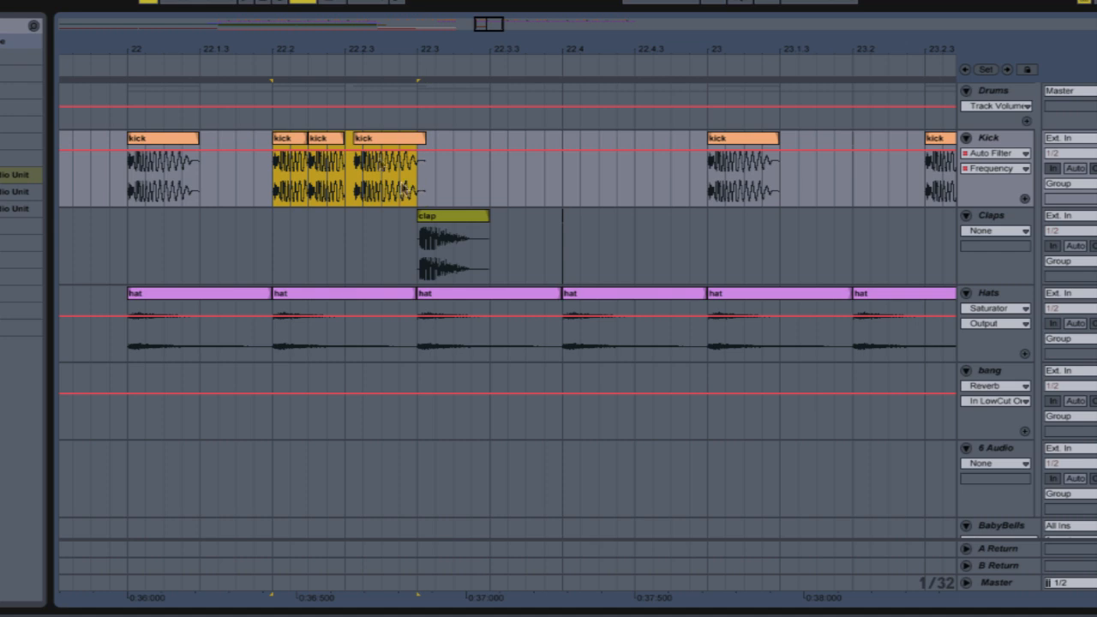
pyautogui.moveTo(295, 141); pyautogui.dragTo(586, 156)
pyautogui.click(148, 141)
pyautogui.press('space')
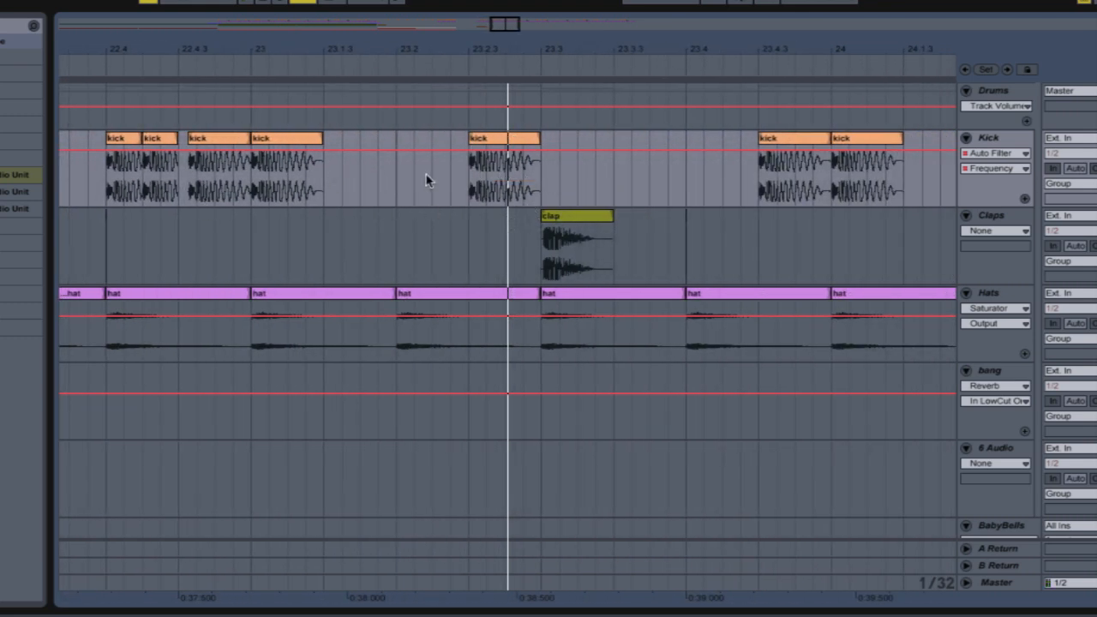
# Turn off playback Follow and play the kick pattern from bar 22
pyautogui.moveTo(500, 26); pyautogui.dragTo(486, 7)
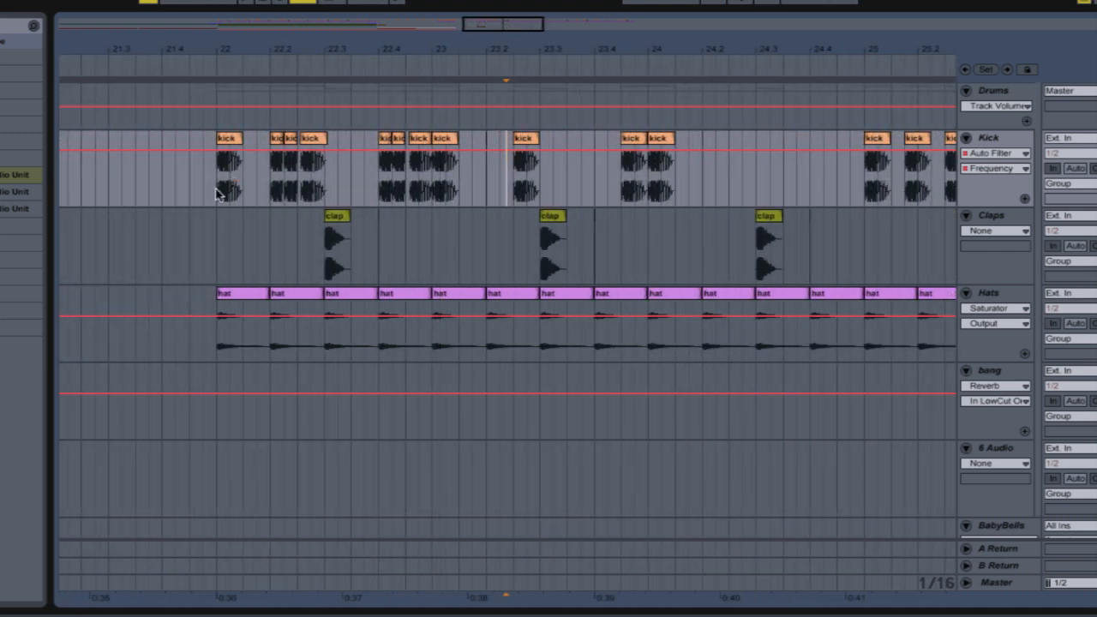
pyautogui.press('space')
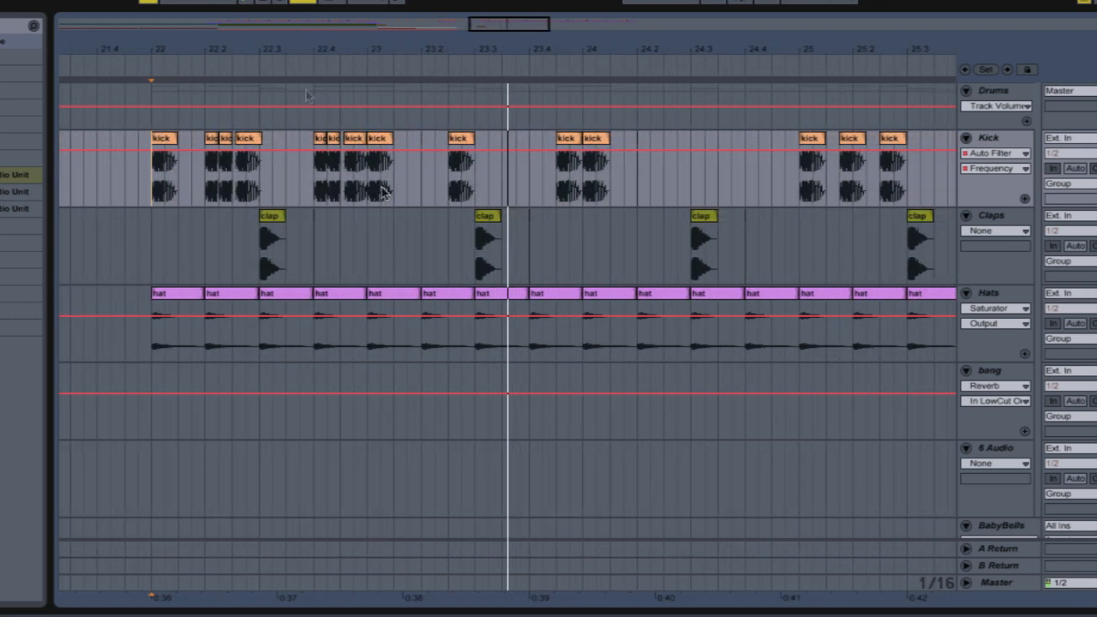
pyautogui.click(146, 2)
pyautogui.press('space')
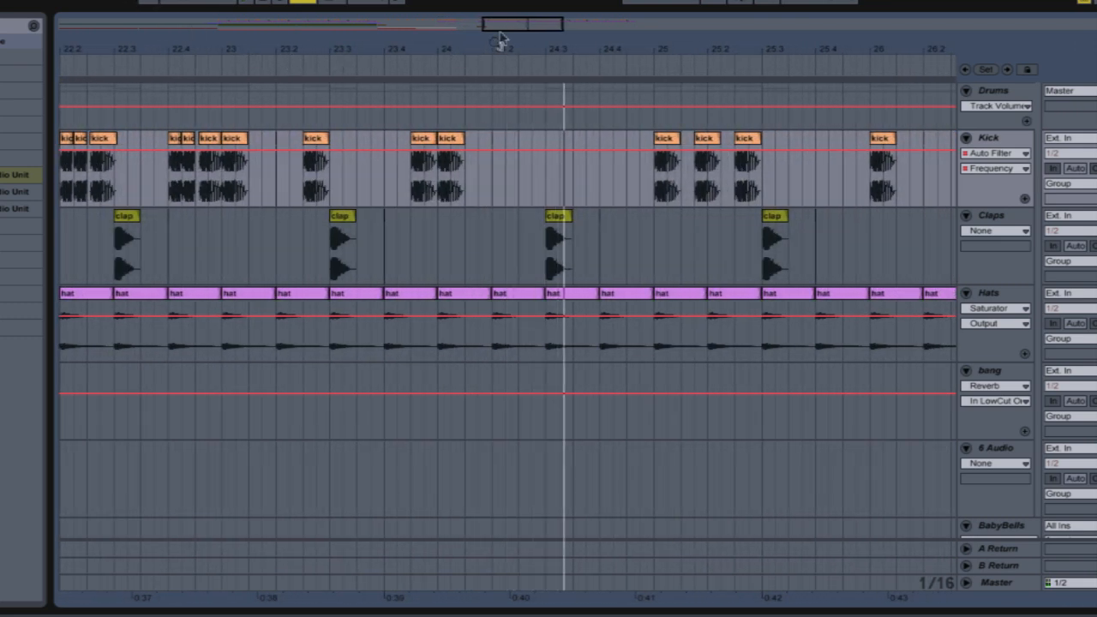
pyautogui.moveTo(513, 24); pyautogui.dragTo(504, 24)
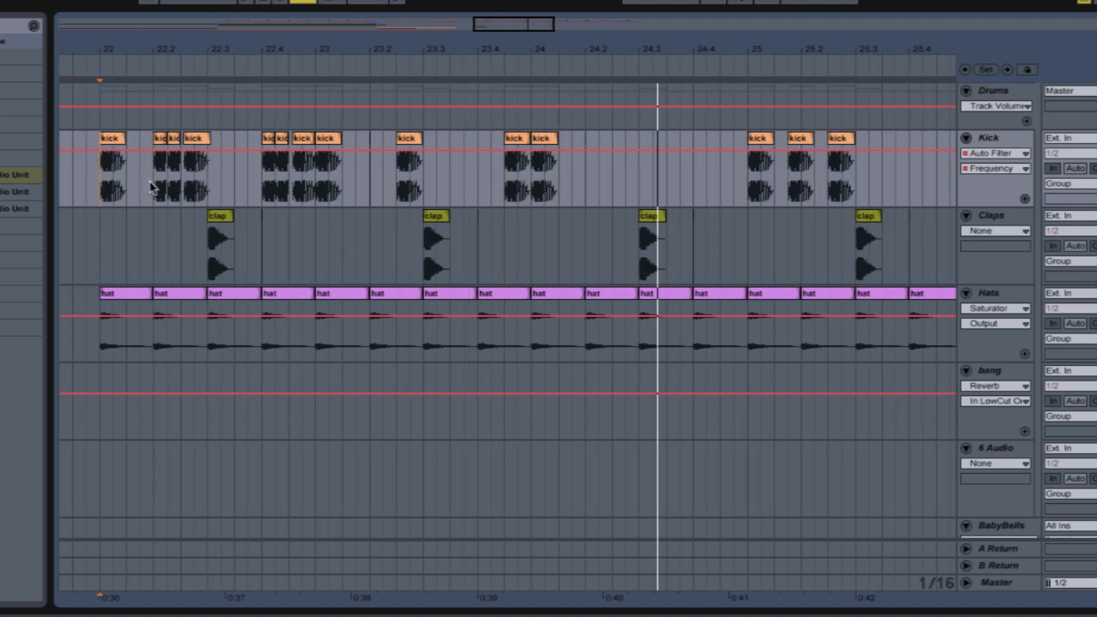
# Copy the three-kick fill from 22.2 to 24.2 and 24.4, and play the beat from bar 22
pyautogui.moveTo(153, 187); pyautogui.dragTo(202, 190)
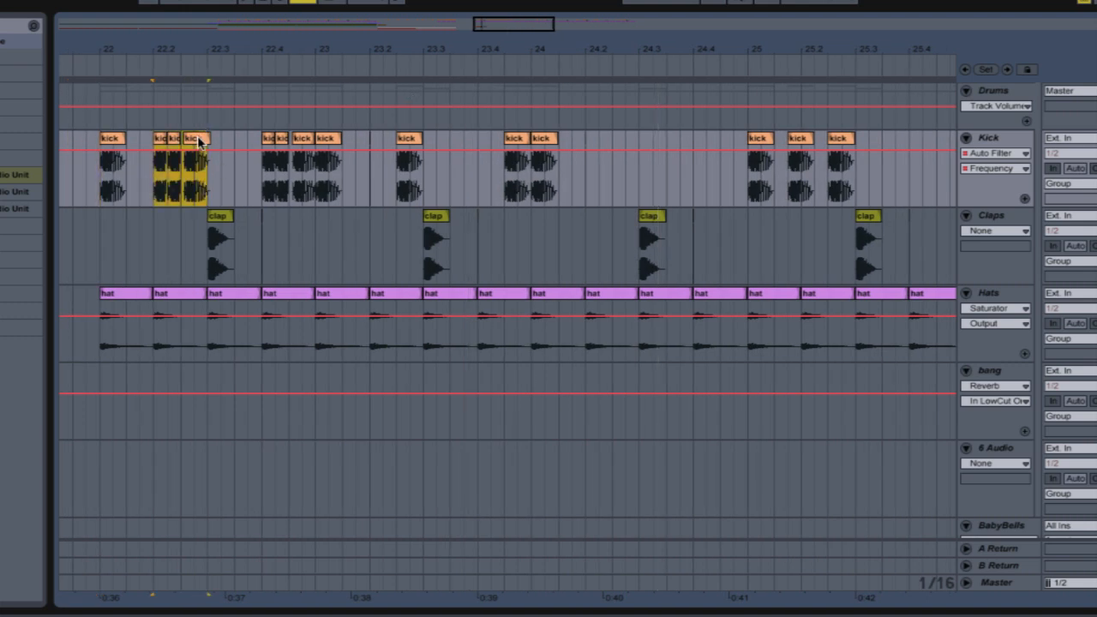
pyautogui.moveTo(197, 143); pyautogui.dragTo(740, 146)
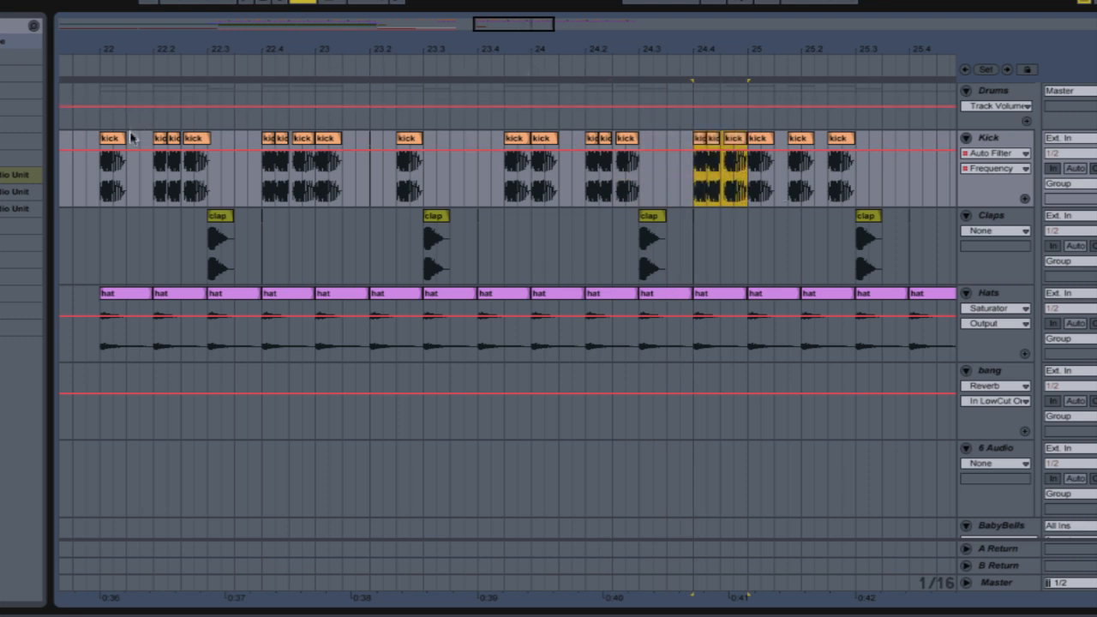
pyautogui.press('space')
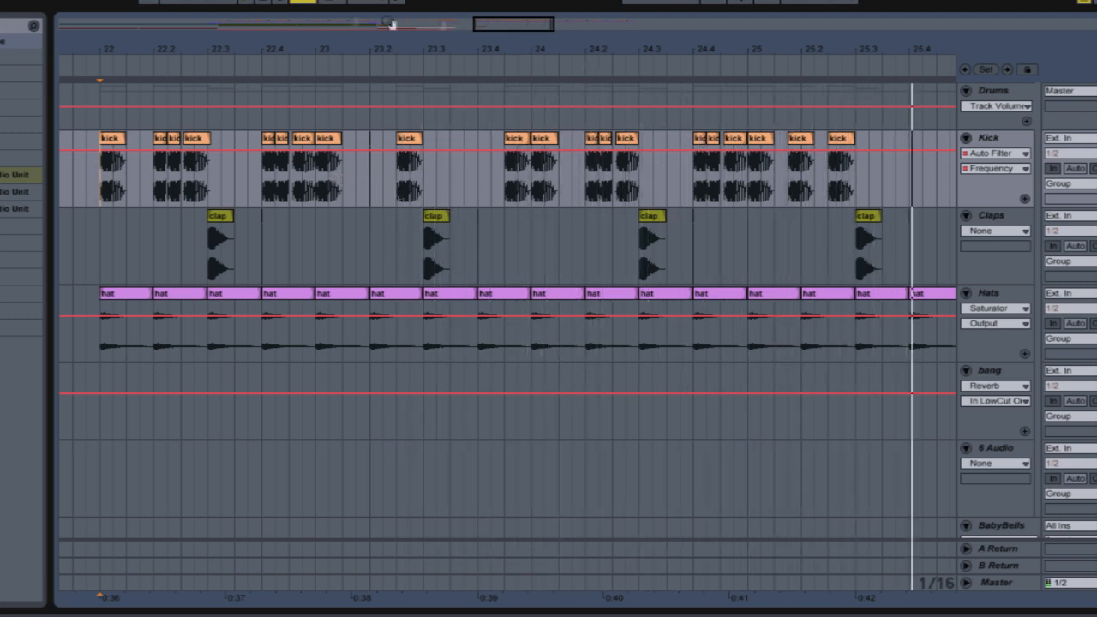
# Fill the gap from 25.2 to 25.2.3 with a roll of four 1/32-long kicks
pyautogui.moveTo(510, 25); pyautogui.dragTo(514, 159)
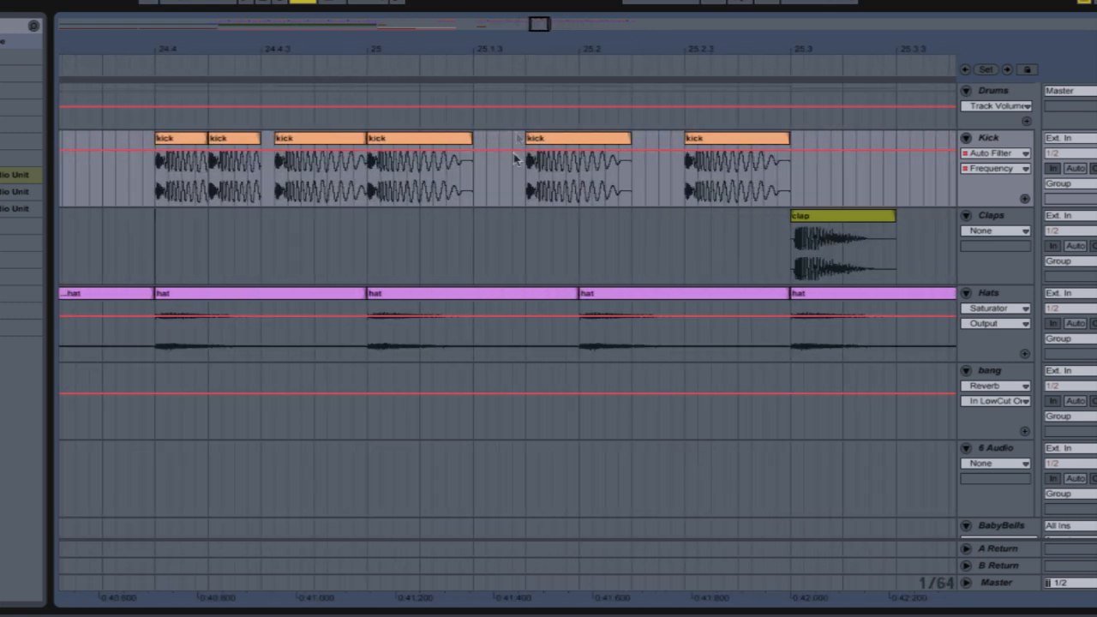
pyautogui.click(557, 142)
pyautogui.press('space')
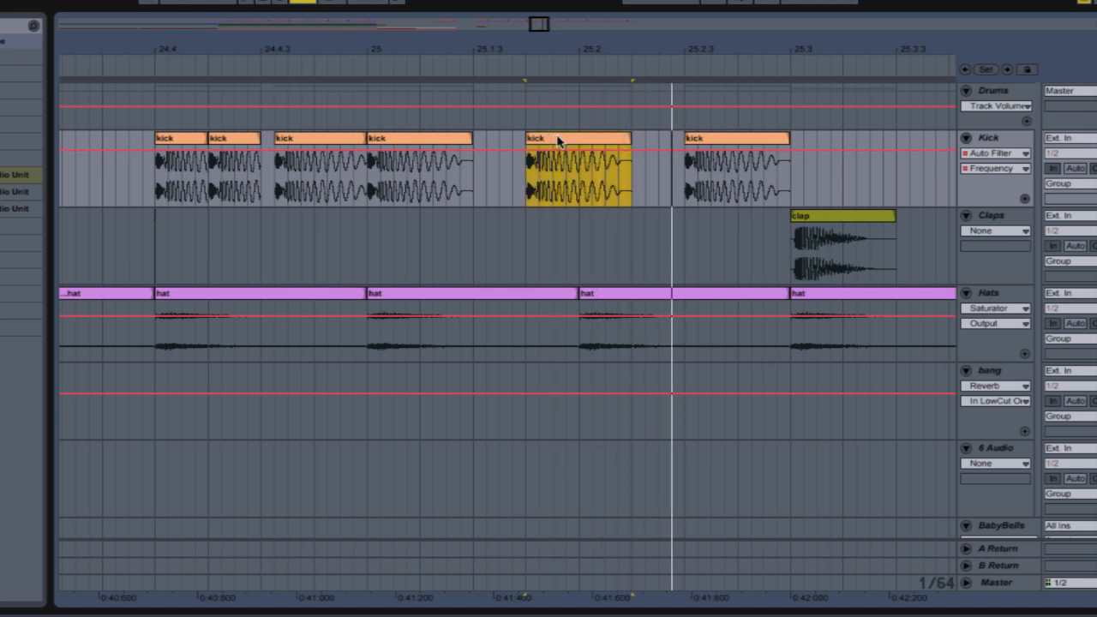
pyautogui.click(579, 193)
pyautogui.moveTo(532, 198); pyautogui.dragTo(536, 199)
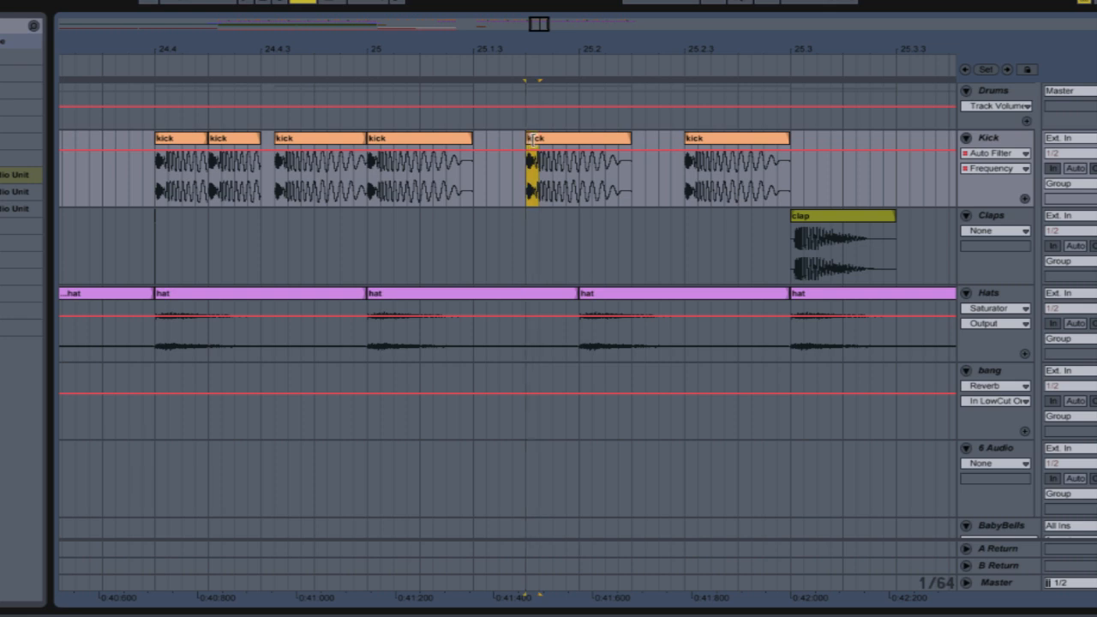
pyautogui.moveTo(531, 26); pyautogui.dragTo(540, 121)
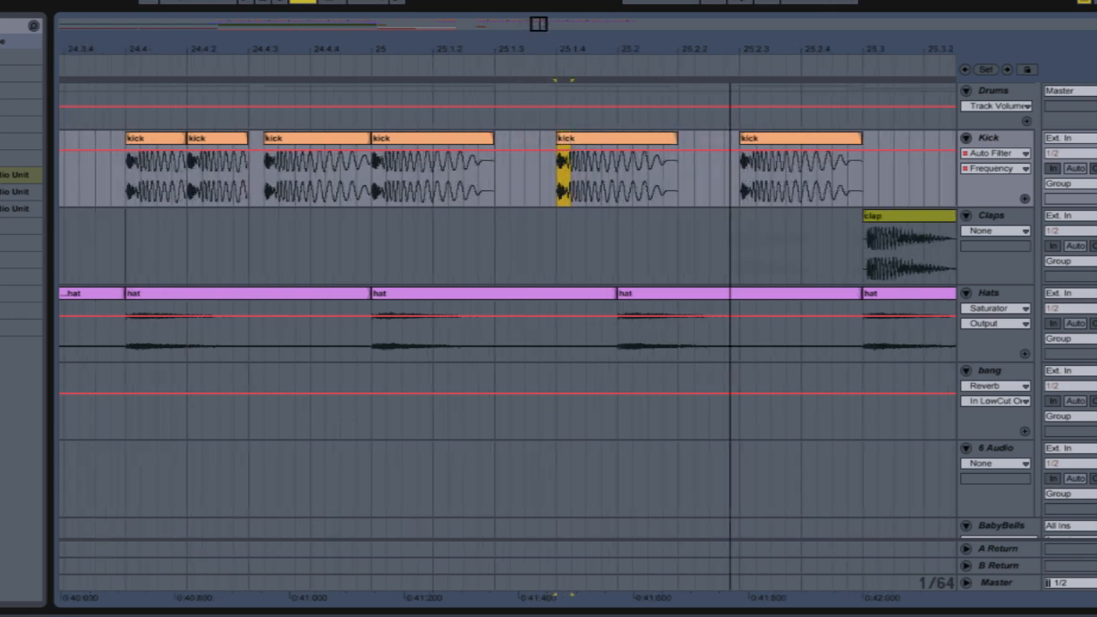
pyautogui.moveTo(434, 138); pyautogui.dragTo(496, 138)
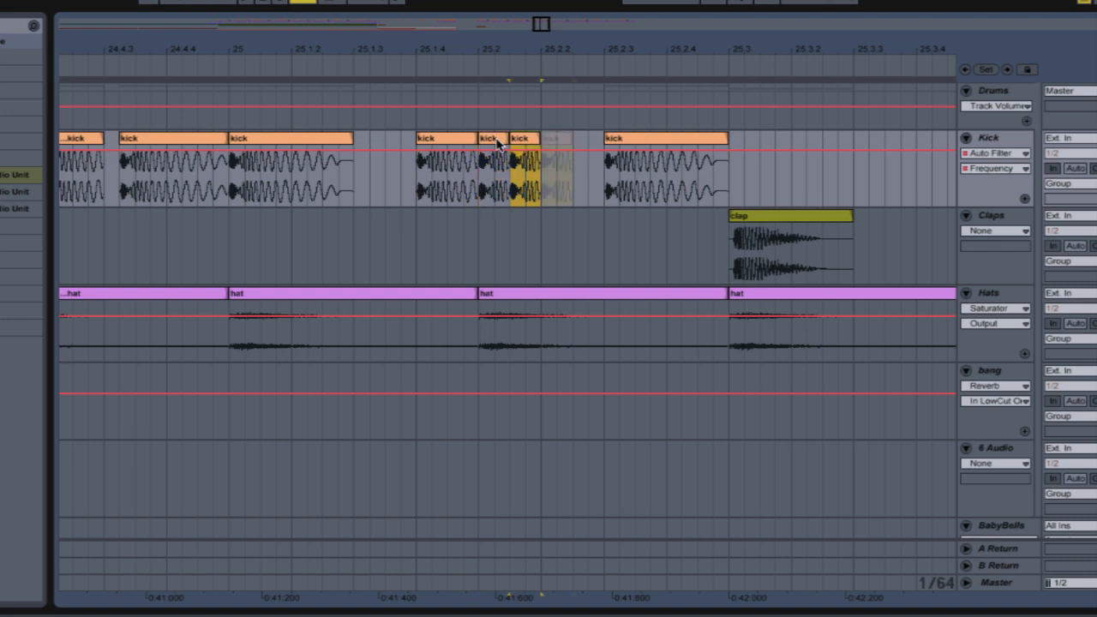
pyautogui.hotkey('ctrl', 'd')
pyautogui.hotkey('ctrl', 'd')
# Play the kick roll leading into the clap at 25.3
pyautogui.click(139, 69)
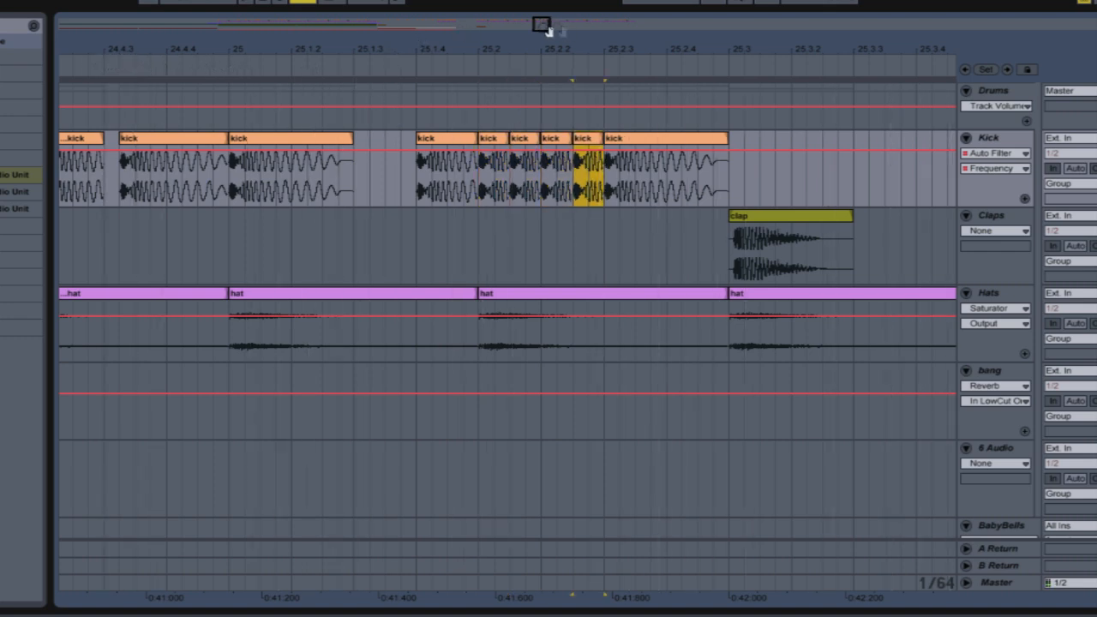
pyautogui.moveTo(548, 30); pyautogui.dragTo(548, 72)
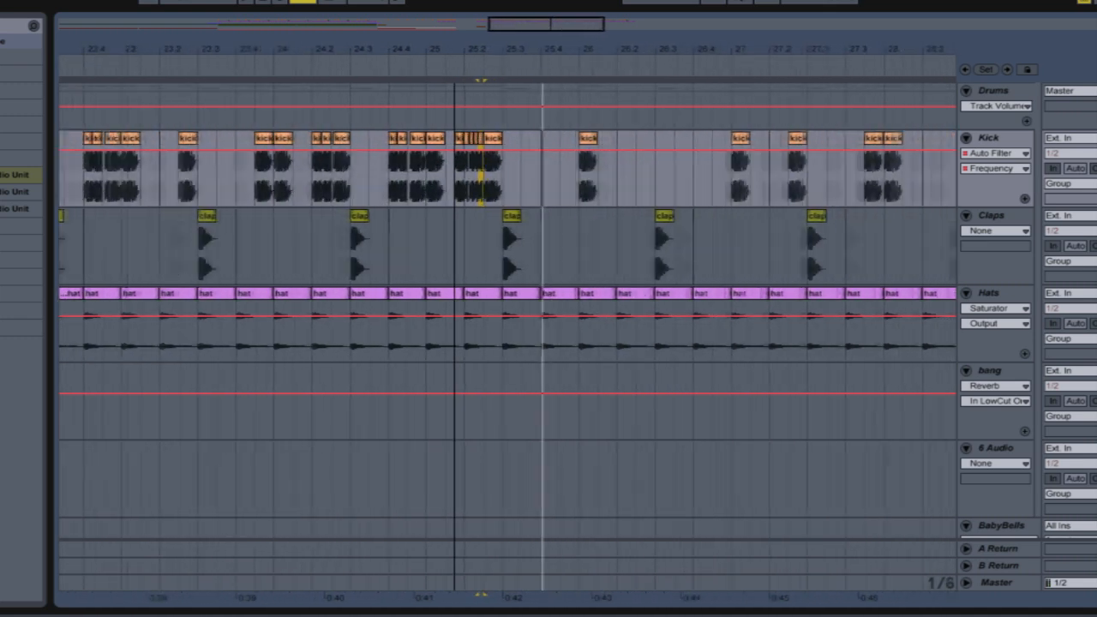
pyautogui.moveTo(457, 48); pyautogui.dragTo(532, 32)
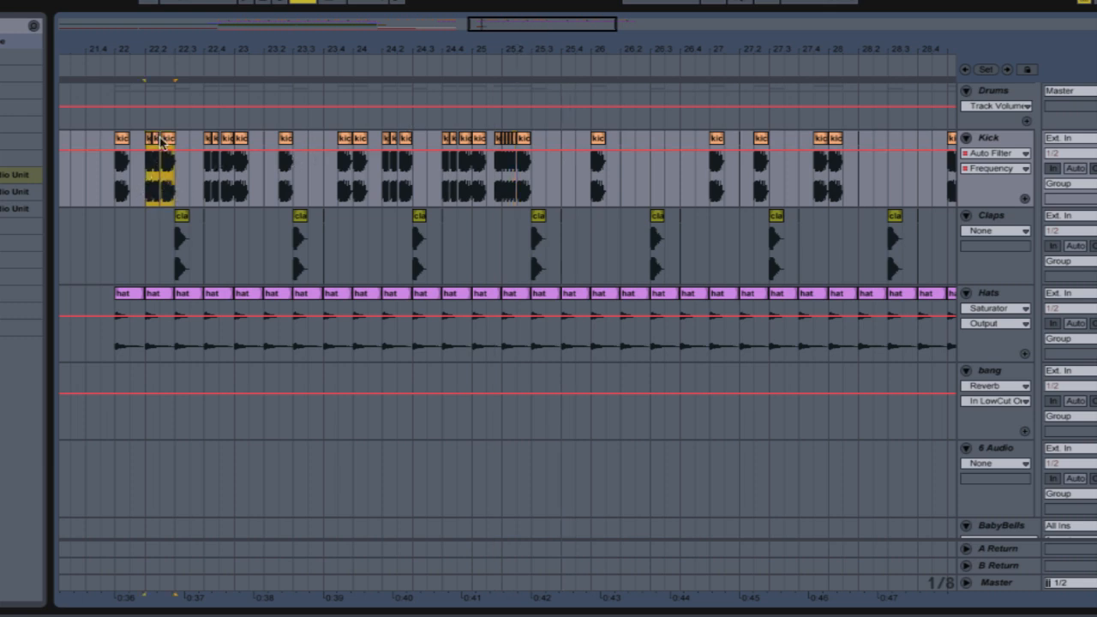
# Copy the three-kick fill from 22.2 and 22.4 to 26.2, 26.4, 28.2 and 28.4 on the Kick track
pyautogui.moveTo(169, 146); pyautogui.dragTo(700, 164)
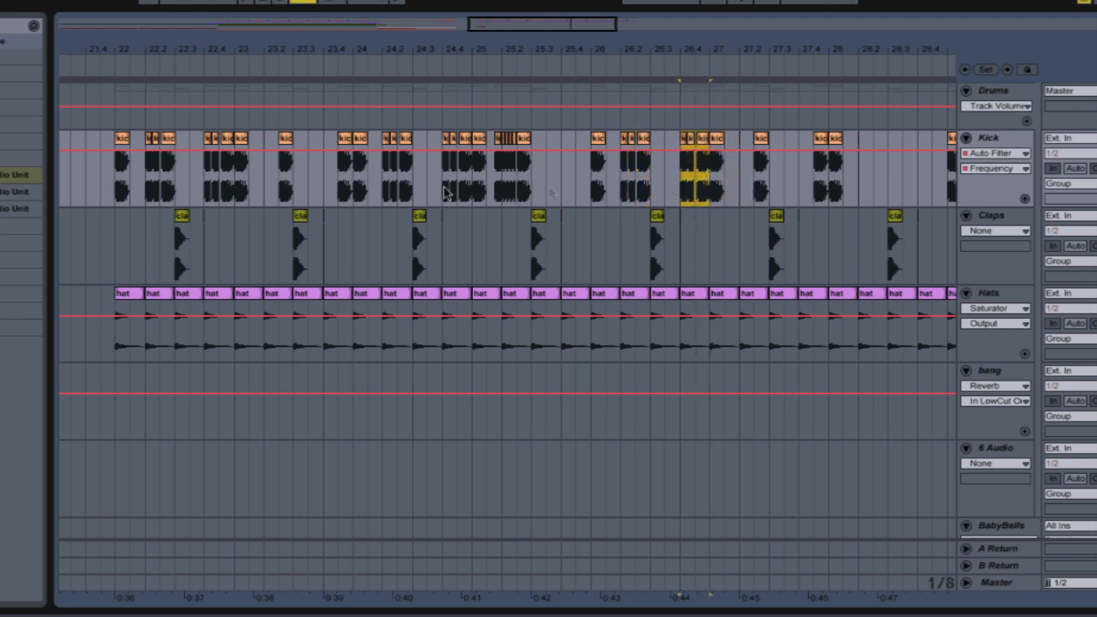
pyautogui.moveTo(497, 36); pyautogui.dragTo(589, 105)
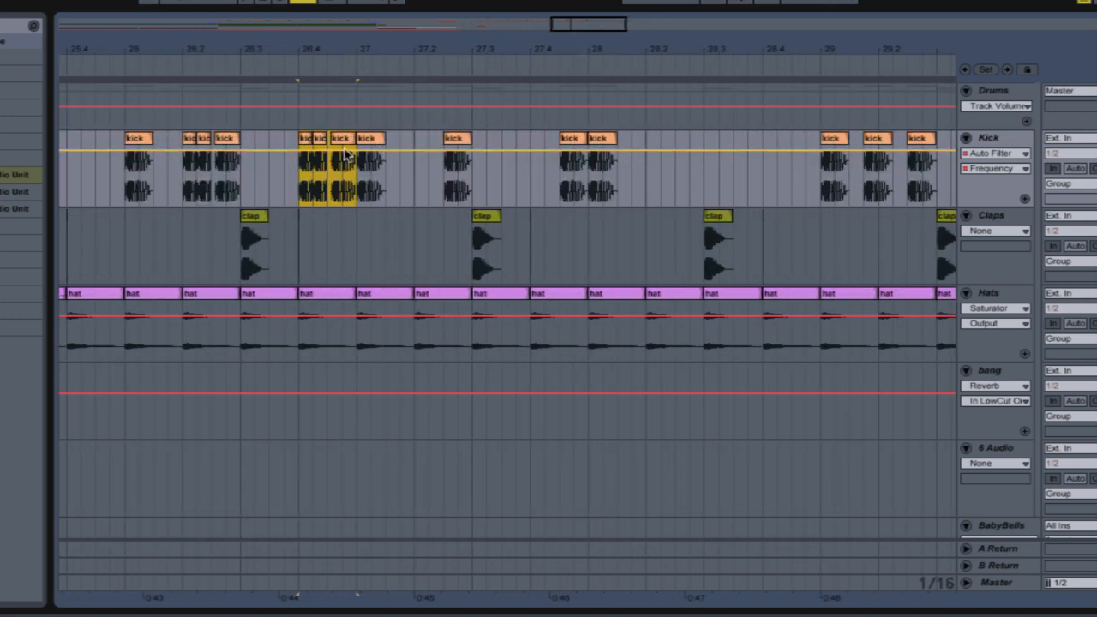
pyautogui.moveTo(347, 144); pyautogui.dragTo(811, 150)
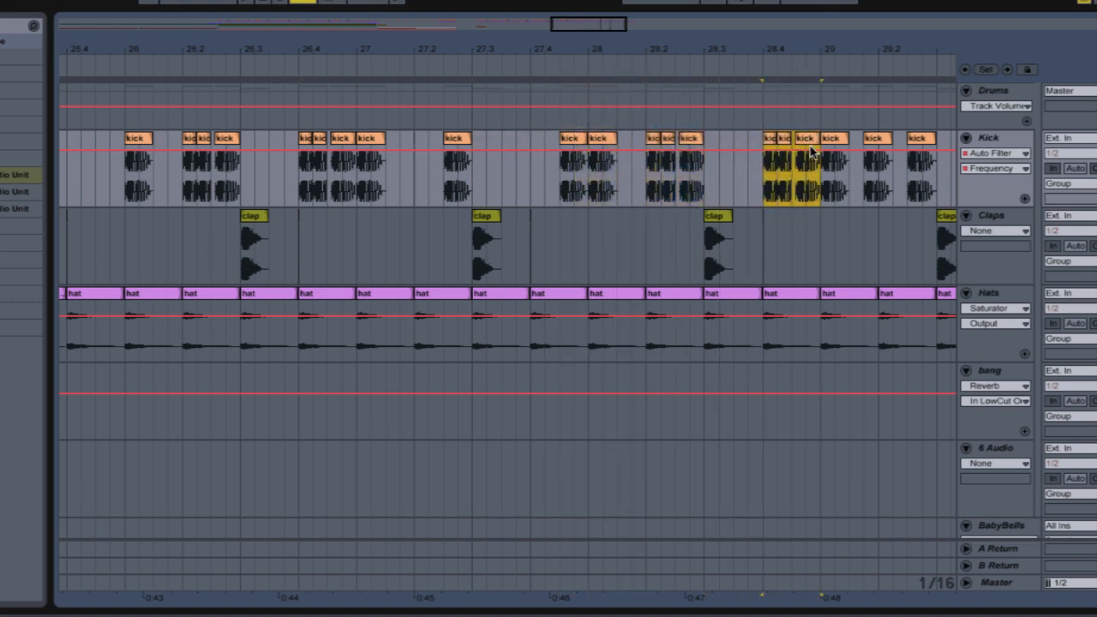
# Copy the four-kick roll from 25.2 and paste it at 29.2 on the Kick track
pyautogui.moveTo(576, 28); pyautogui.dragTo(550, 30)
pyautogui.moveTo(253, 196); pyautogui.dragTo(367, 196)
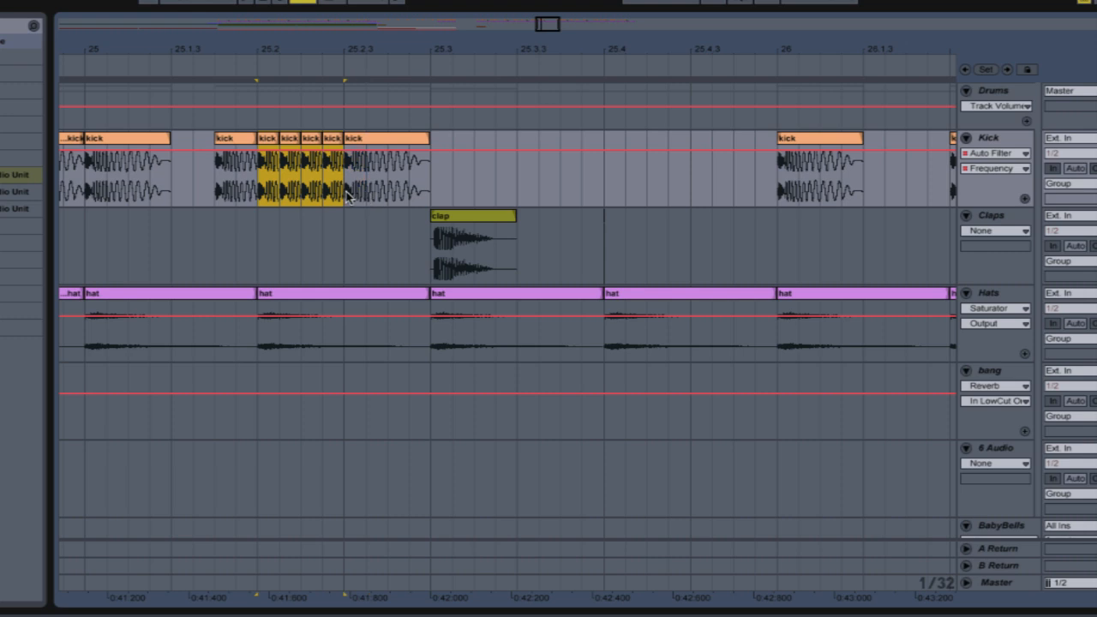
pyautogui.moveTo(546, 26); pyautogui.dragTo(615, 30)
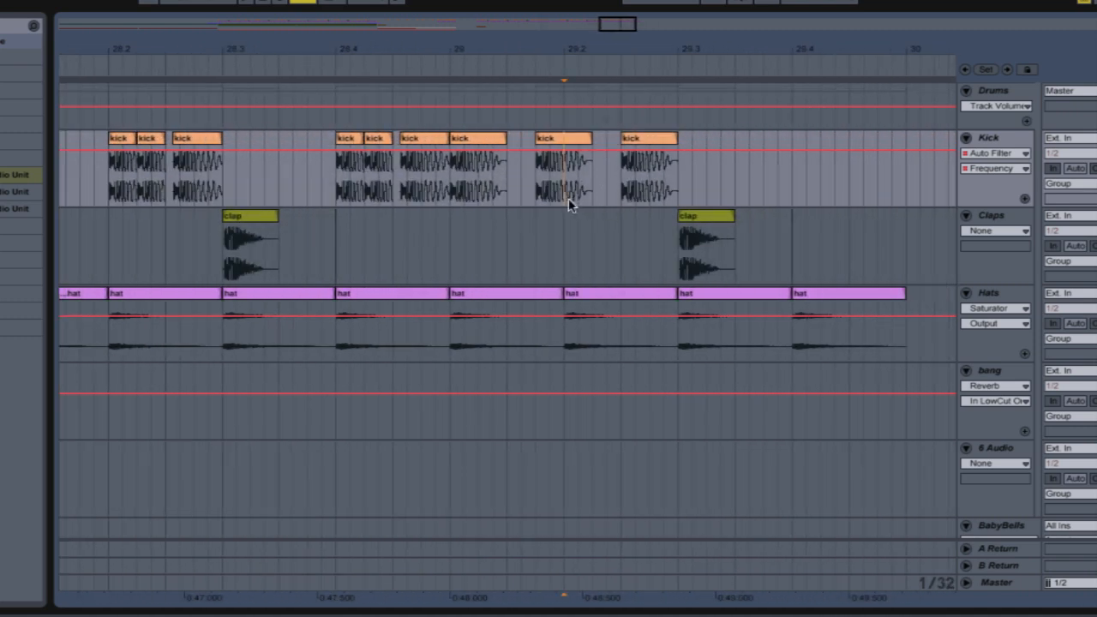
pyautogui.press('super+v')
# Play the extended beat from bar 22 to check the copied kick fills and roll
pyautogui.moveTo(618, 25)
pyautogui.mouseDown()
pyautogui.moveTo(619, 12)
pyautogui.moveTo(557, 11)
pyautogui.mouseUp()
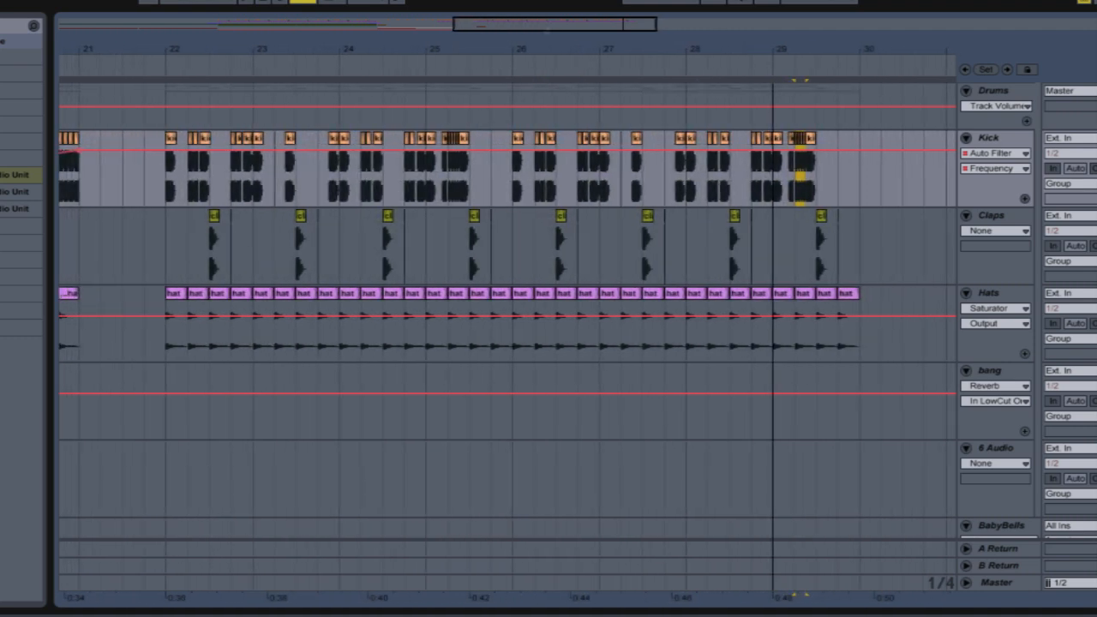
pyautogui.click(164, 265)
pyautogui.press('space')
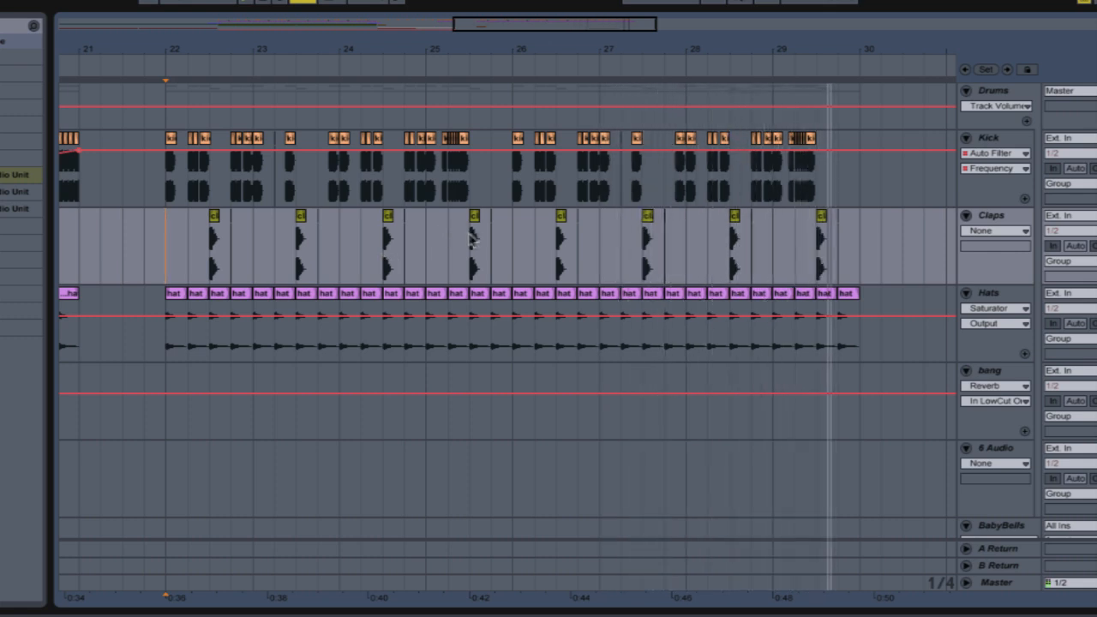
# Show the Kick track's Auto Filter and draw a dip in its Frequency automation over the kick fill from 22.2 to 22.3
pyautogui.moveTo(512, 26); pyautogui.dragTo(518, 67)
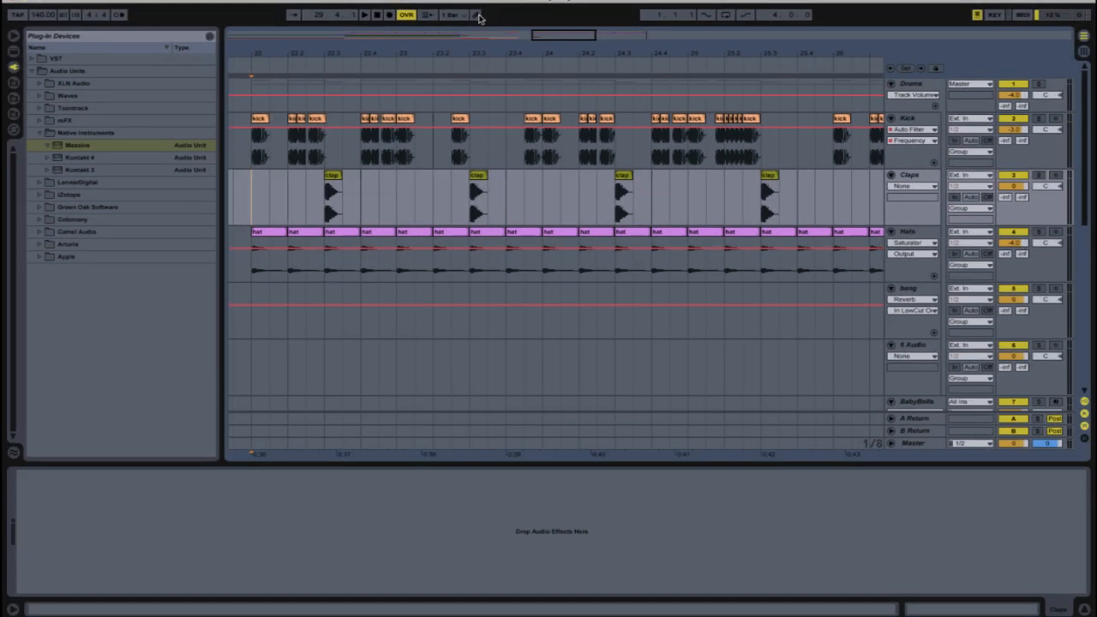
pyautogui.click(910, 124)
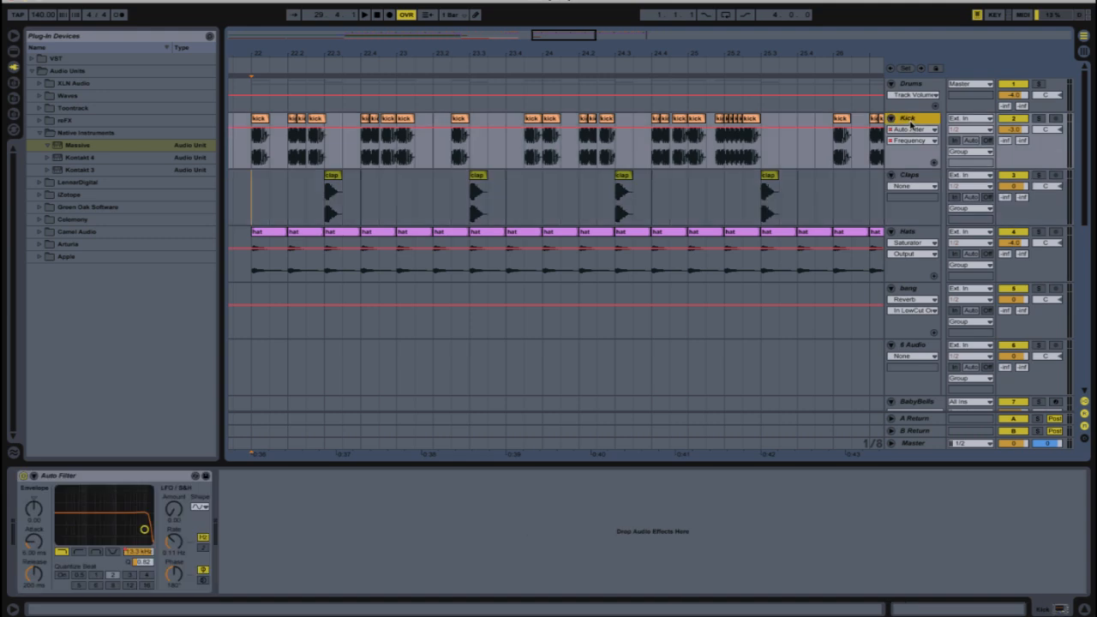
pyautogui.click(86, 477)
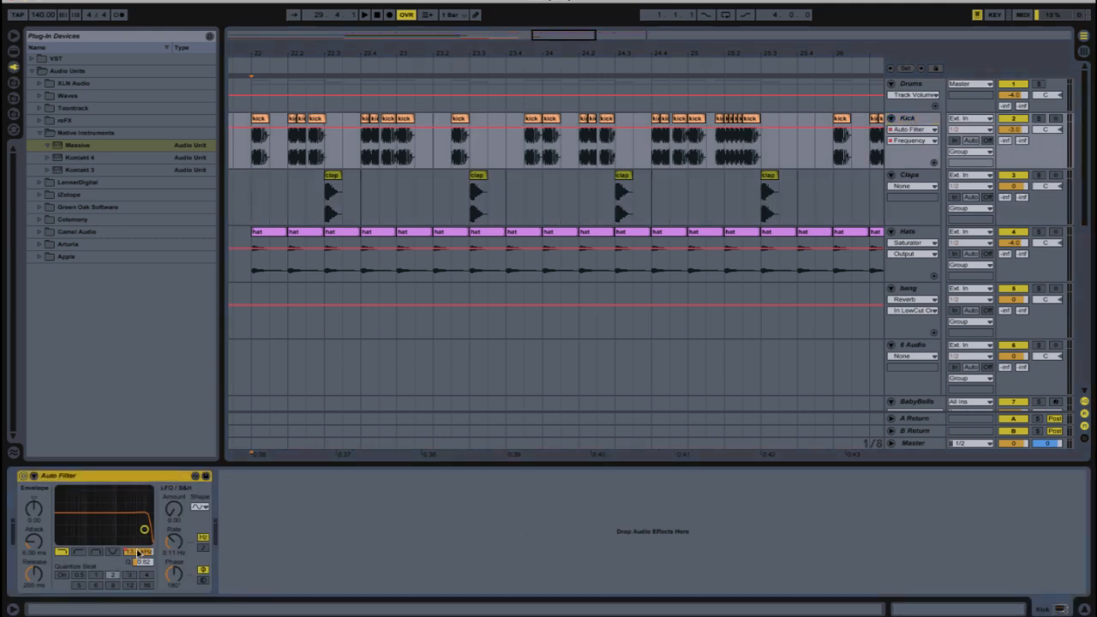
pyautogui.moveTo(580, 36); pyautogui.dragTo(532, 57)
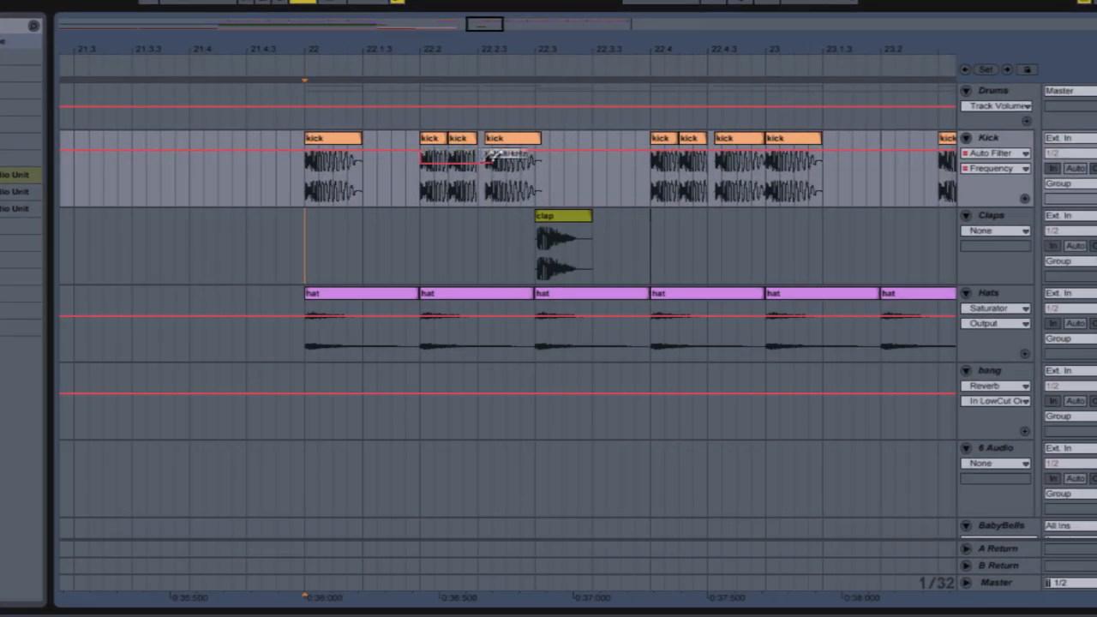
# Play the kick pattern from bar 22 to hear the filtered fill at 22.2
pyautogui.press('space')
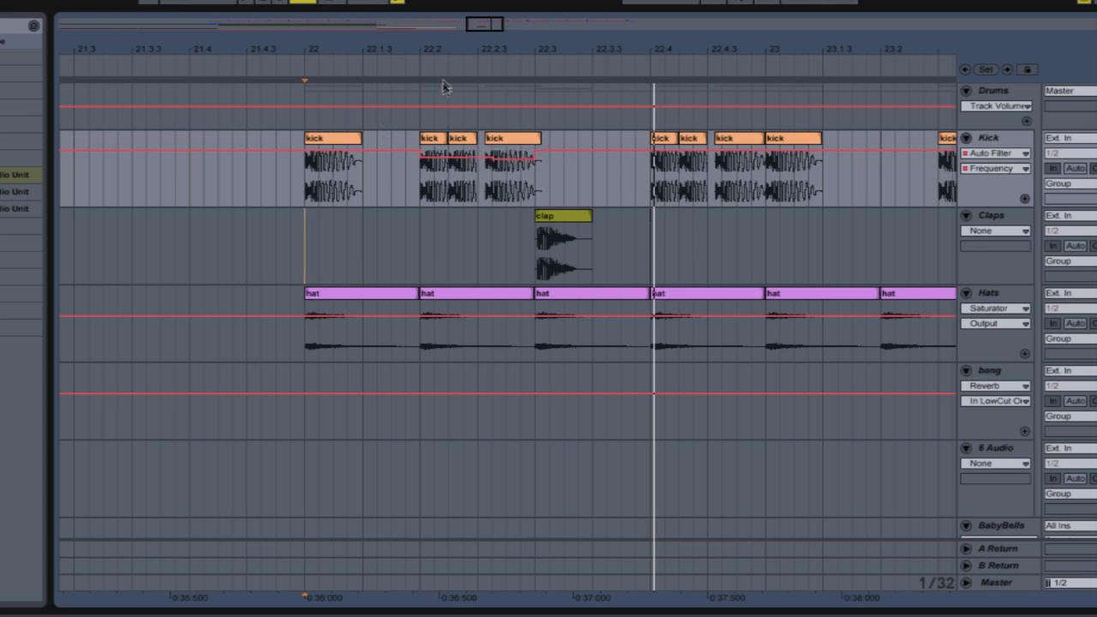
pyautogui.moveTo(493, 27); pyautogui.dragTo(506, 32)
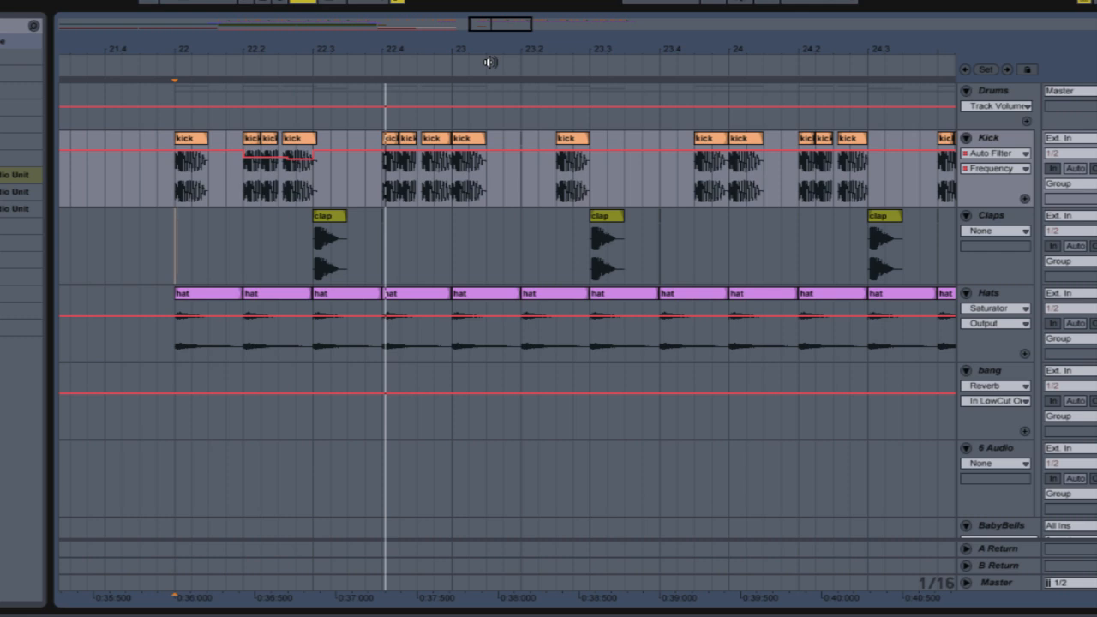
pyautogui.press('space')
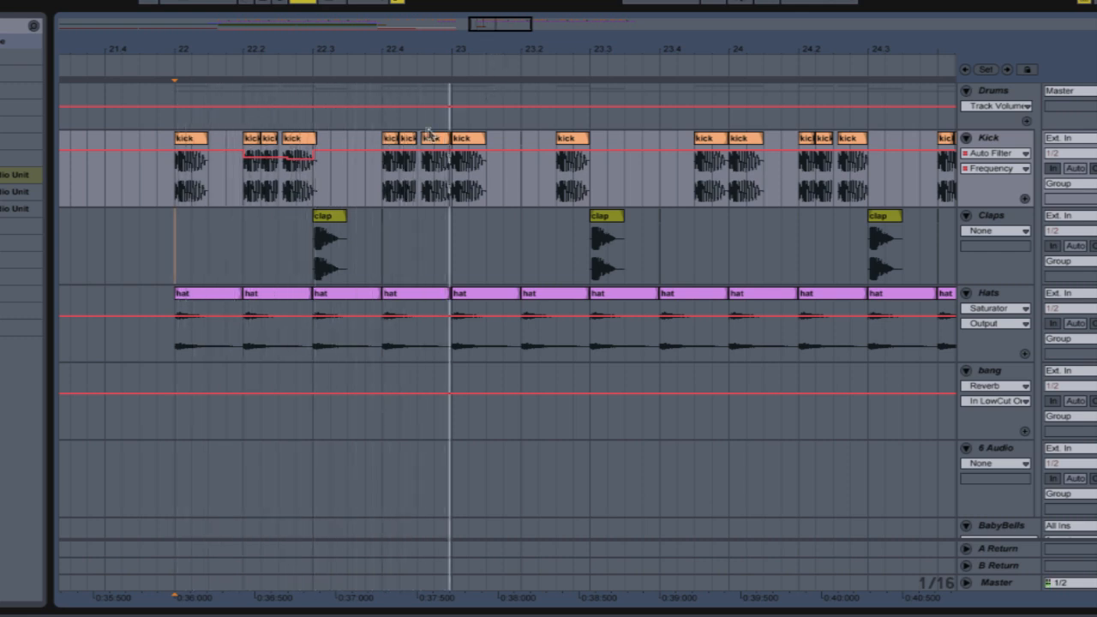
# Draw matching Auto Filter Frequency dips over the kick fills at 22.4, 24.2 and 24.4
pyautogui.moveTo(502, 27); pyautogui.dragTo(502, 17)
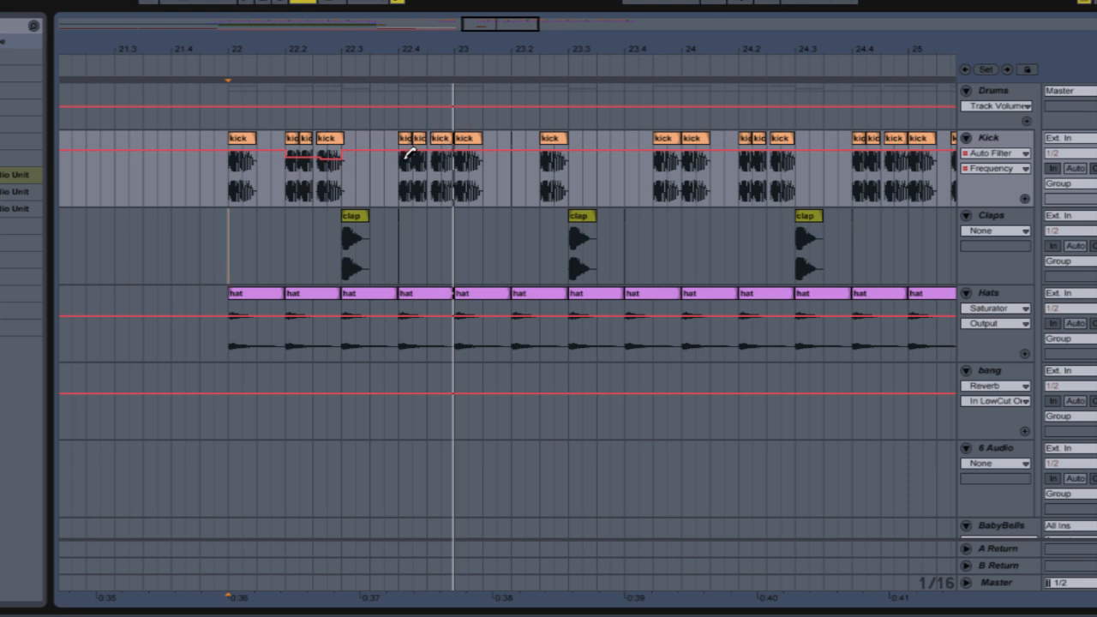
pyautogui.moveTo(409, 152); pyautogui.dragTo(451, 154)
pyautogui.moveTo(745, 157); pyautogui.dragTo(766, 159)
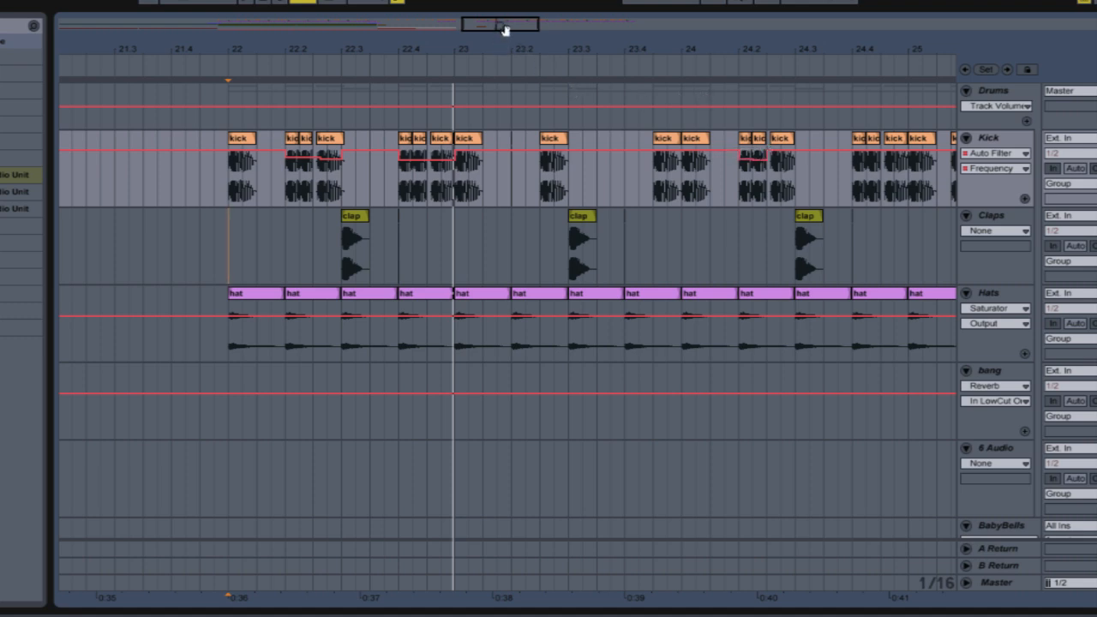
pyautogui.moveTo(505, 30); pyautogui.dragTo(532, 30)
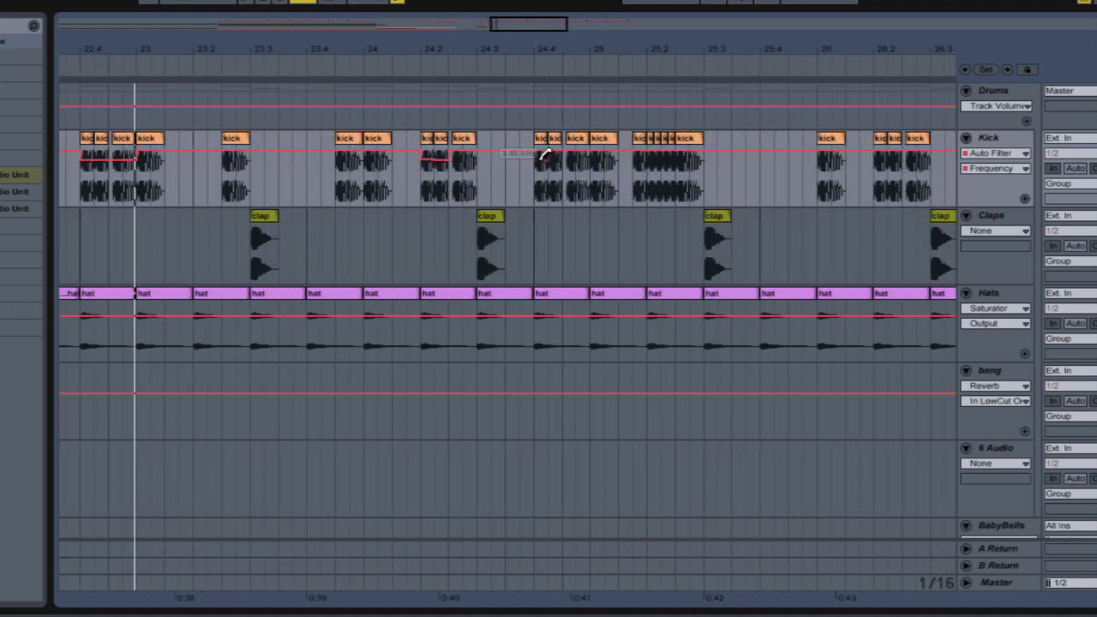
pyautogui.moveTo(542, 154); pyautogui.dragTo(615, 158)
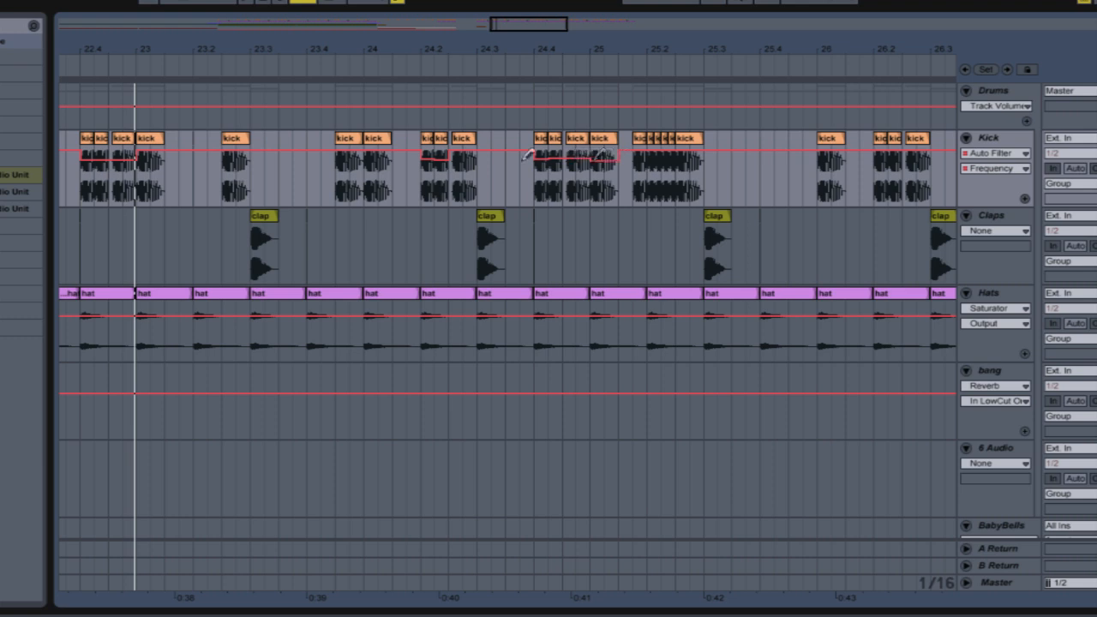
pyautogui.moveTo(549, 158)
pyautogui.mouseDown()
pyautogui.moveTo(590, 159)
pyautogui.moveTo(536, 158)
pyautogui.mouseUp()
# Draw Auto Filter Frequency dips over the kick fills at 26.2, 26.4, 28.2 and 28.4 and over the roll at 29.2
pyautogui.moveTo(526, 28); pyautogui.dragTo(572, 34)
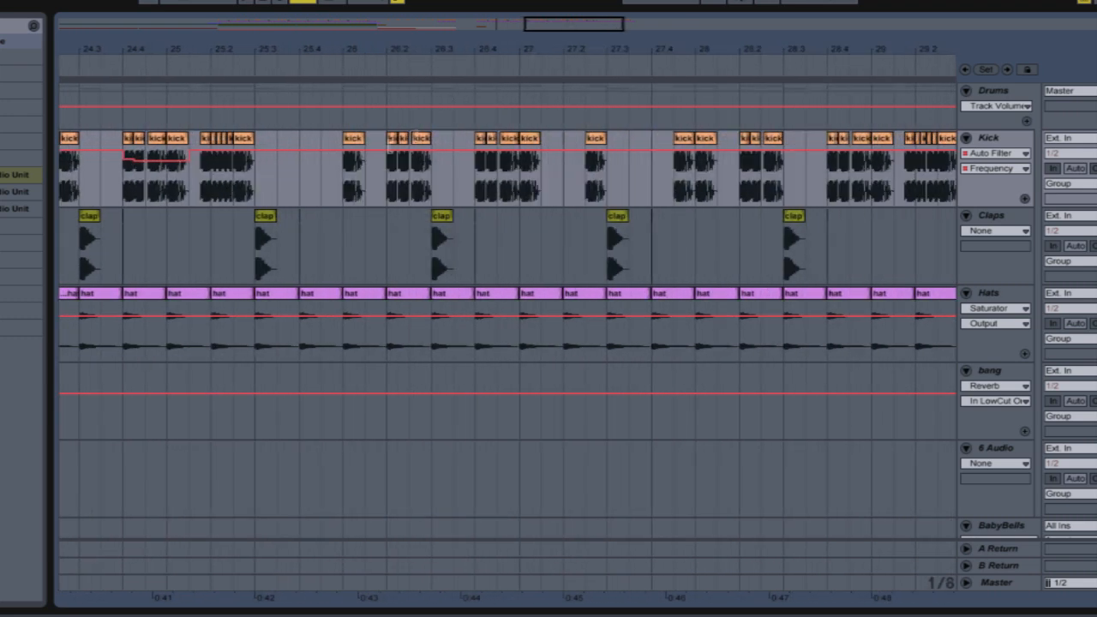
pyautogui.moveTo(388, 156); pyautogui.dragTo(409, 154)
pyautogui.moveTo(483, 151); pyautogui.dragTo(491, 152)
pyautogui.moveTo(744, 151); pyautogui.dragTo(759, 152)
pyautogui.moveTo(539, 38); pyautogui.dragTo(575, 38)
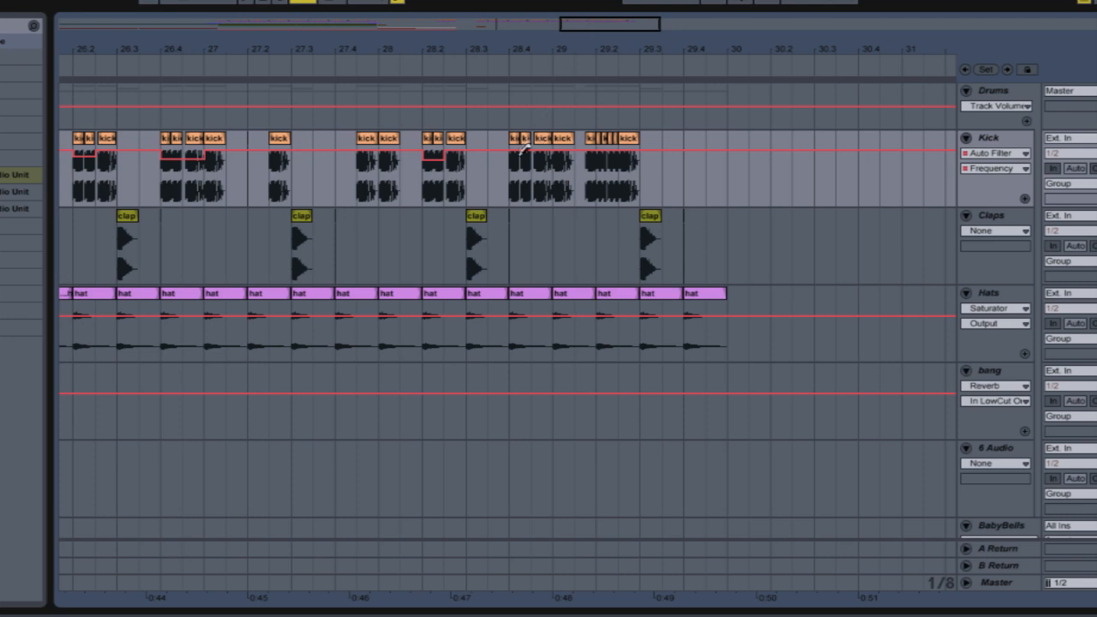
pyautogui.moveTo(512, 160); pyautogui.dragTo(609, 160)
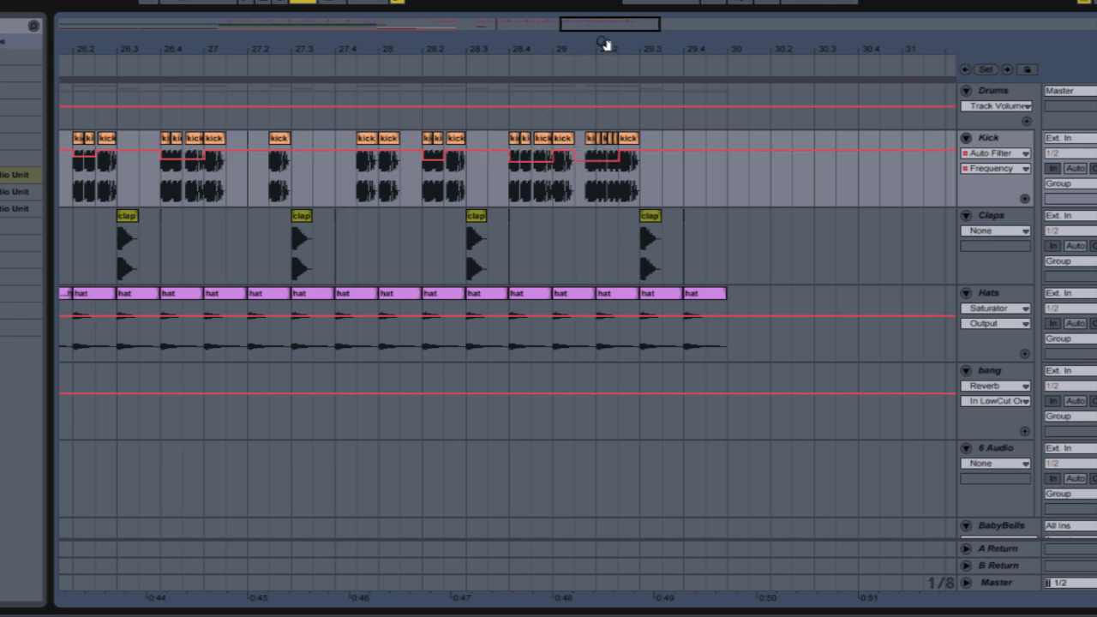
# Play the filtered kick pattern from bar 22 through bar 29 and turn off playback Follow
pyautogui.moveTo(605, 30); pyautogui.dragTo(573, 55)
pyautogui.press('space')
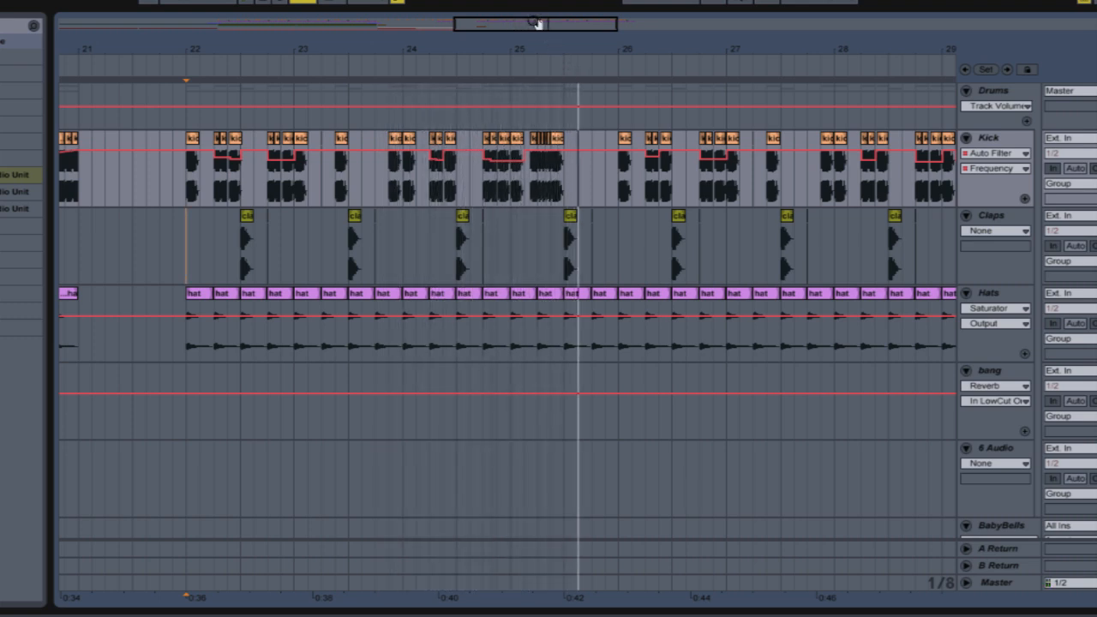
pyautogui.moveTo(537, 23); pyautogui.dragTo(568, 116)
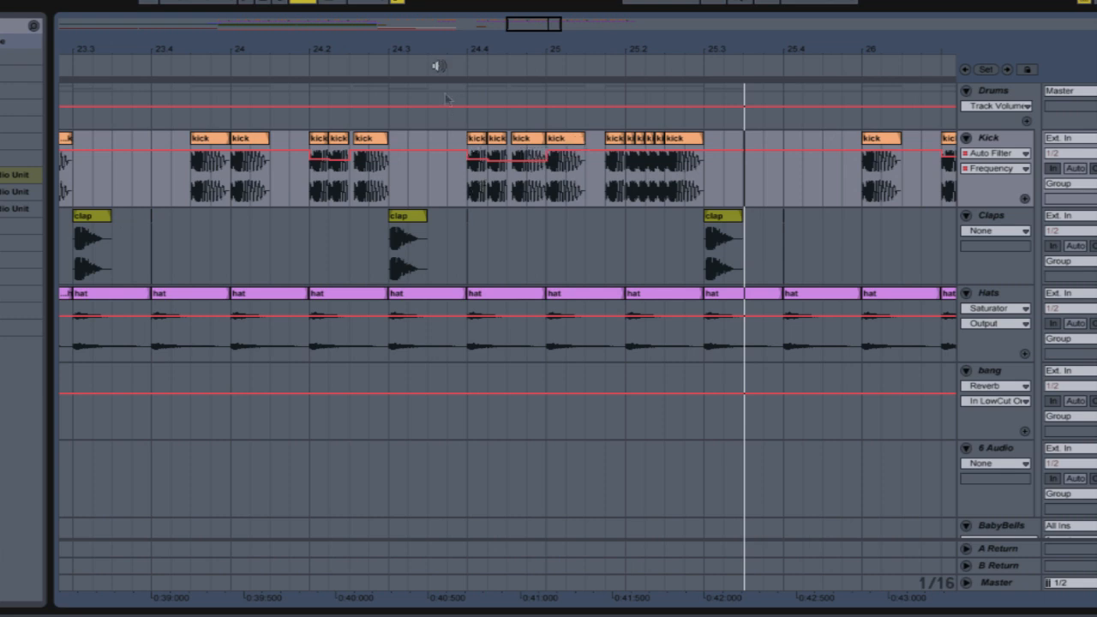
pyautogui.click(437, 66)
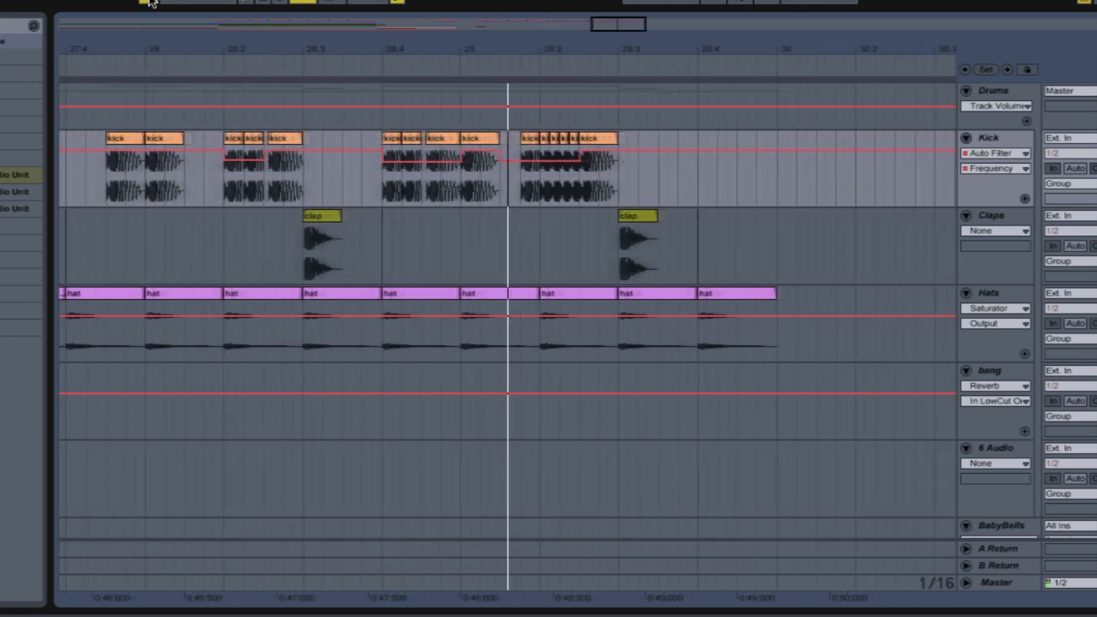
pyautogui.click(149, 1)
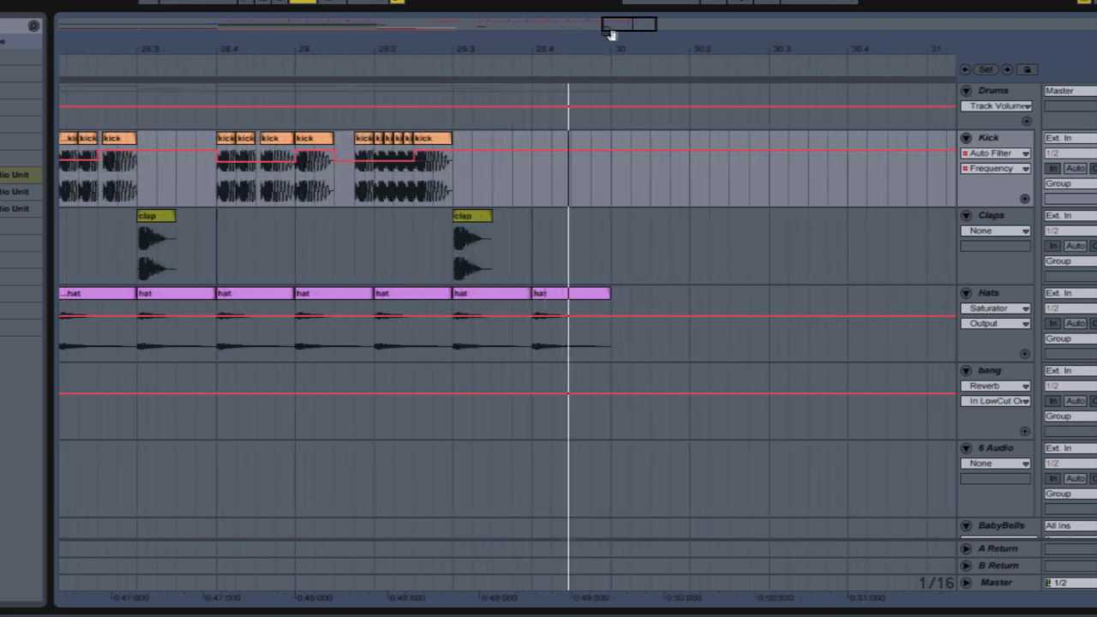
# Select the Dirt bass track and turn off Draw Mode
pyautogui.moveTo(610, 34)
pyautogui.mouseDown()
pyautogui.moveTo(610, 120)
pyautogui.moveTo(592, 129)
pyautogui.mouseUp()
pyautogui.scroll(-3, 592, 305)
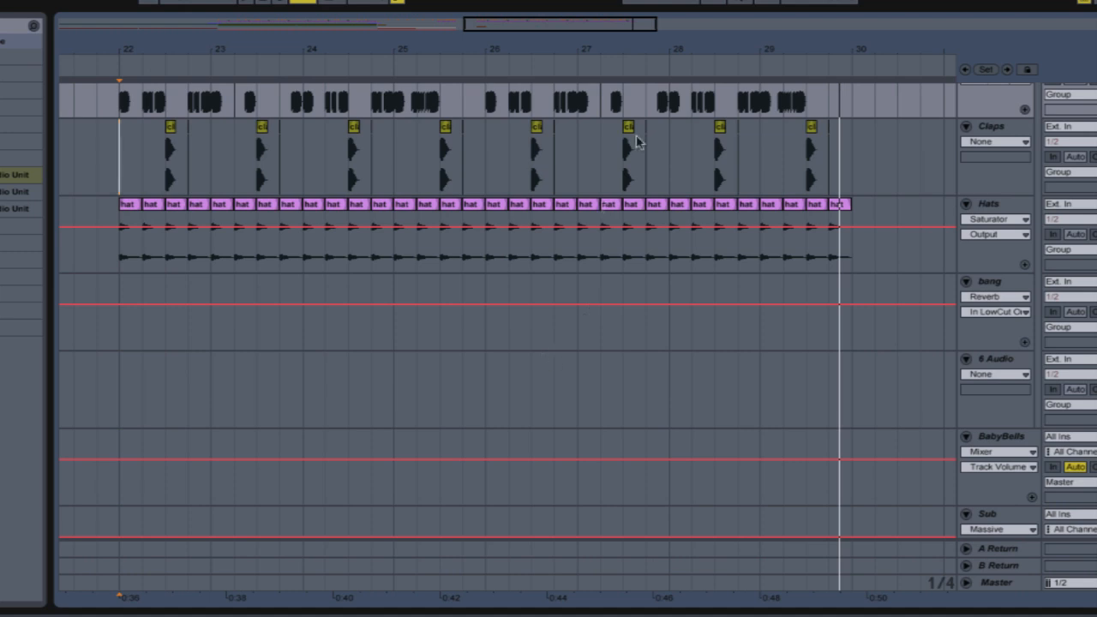
pyautogui.moveTo(526, 37); pyautogui.dragTo(516, 47)
pyautogui.scroll(-5, 497, 335)
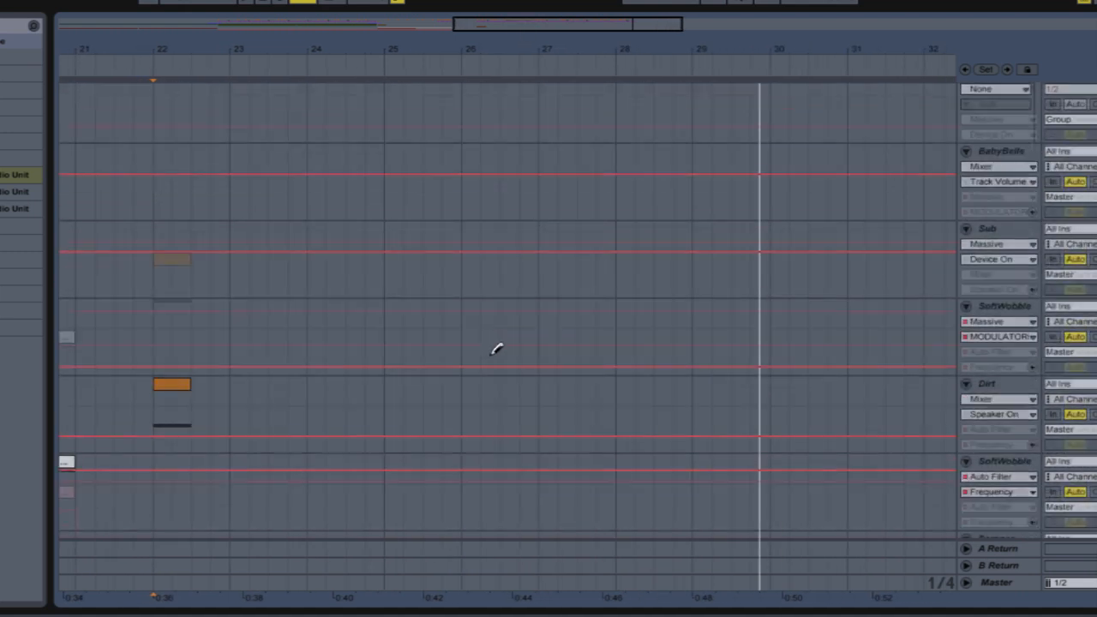
pyautogui.scroll(-3, 496, 349)
pyautogui.click(998, 262)
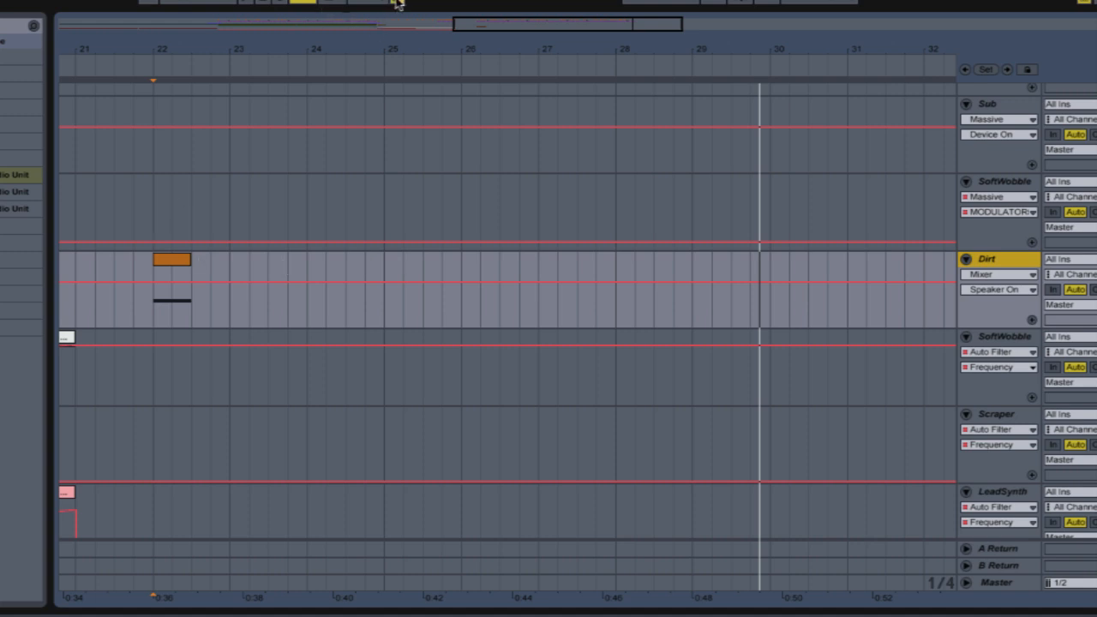
pyautogui.moveTo(500, 31); pyautogui.dragTo(452, 10)
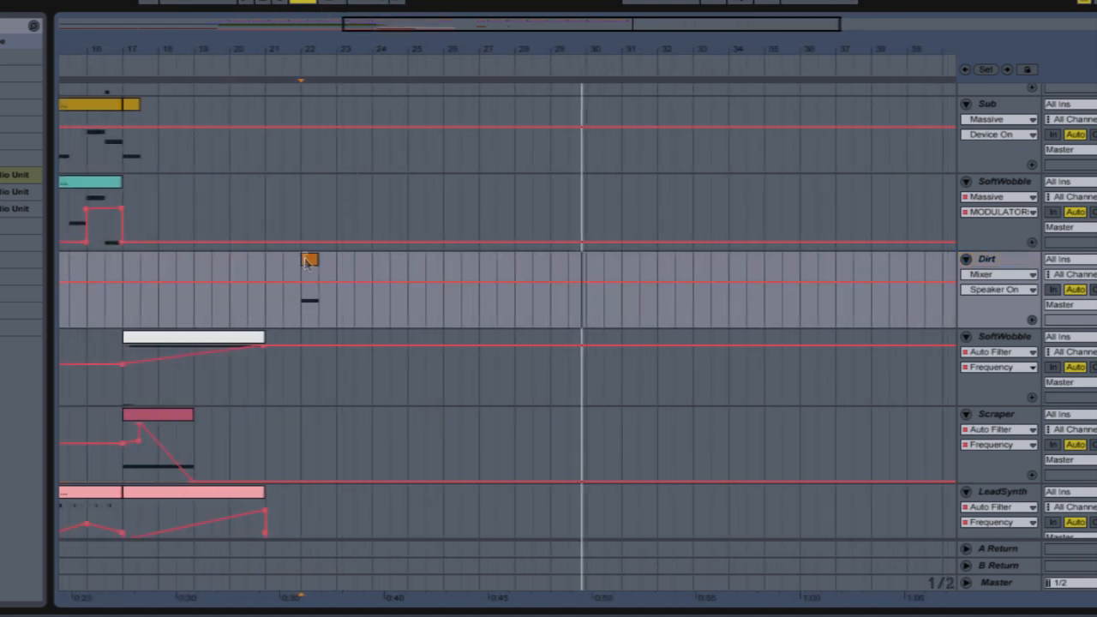
# Select the SoftWobble clip ending at bar 17 and the Dirt clip at bar 22 to compare the bass parts
pyautogui.click(101, 183)
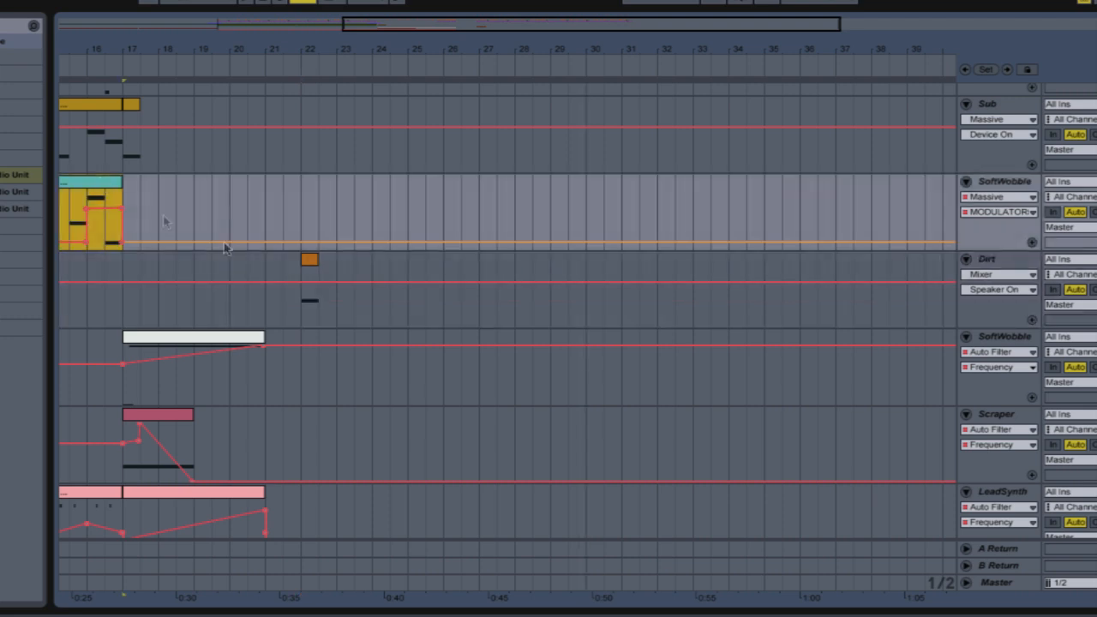
pyautogui.moveTo(430, 30); pyautogui.dragTo(365, 31)
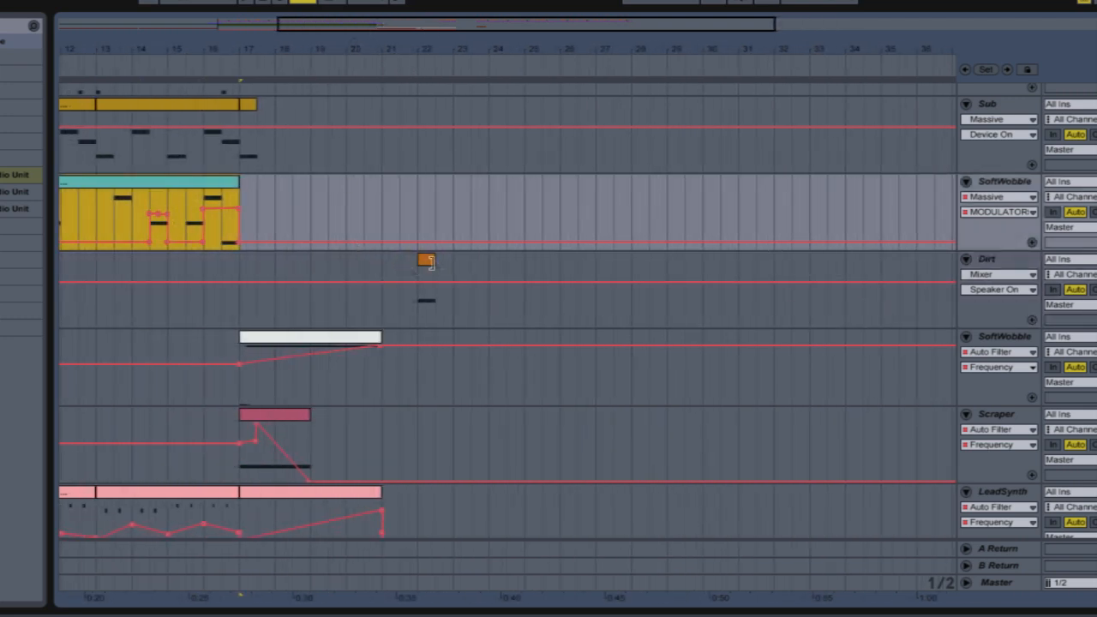
pyautogui.click(429, 260)
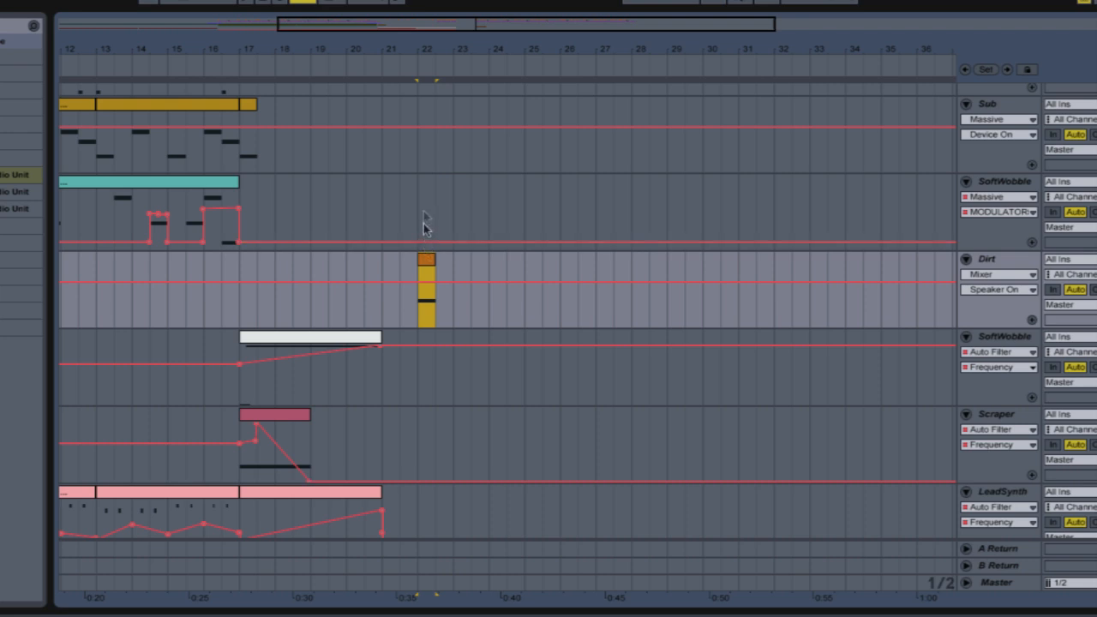
# Place the insert marker at bar 22 on the SoftWobble track directly above Dirt and review the whole arrangement
pyautogui.scroll(2, 579, 233)
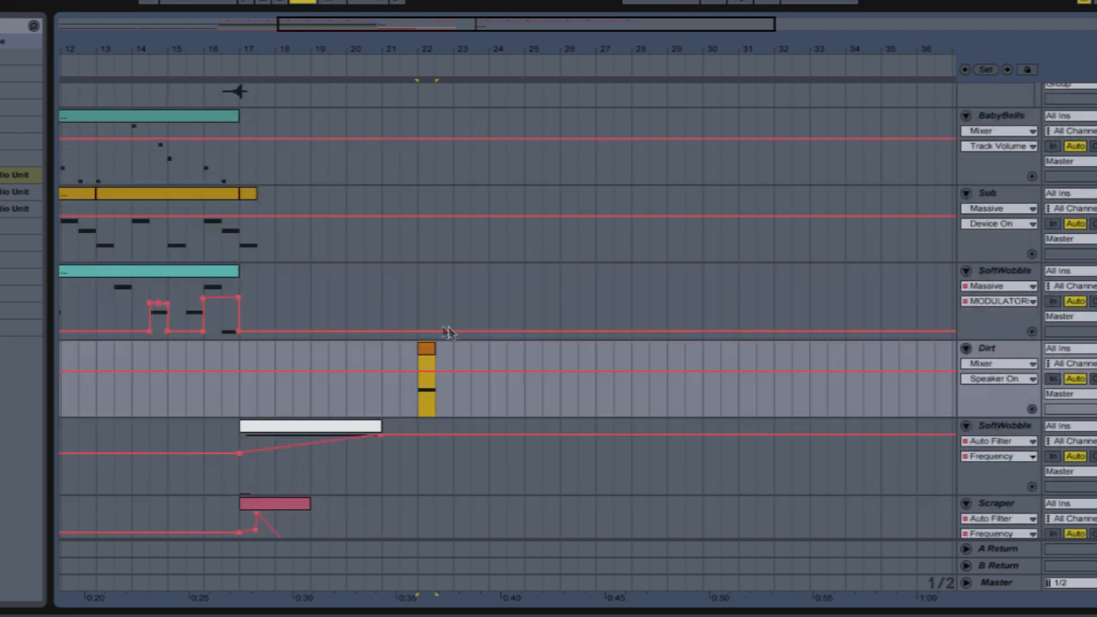
pyautogui.click(416, 315)
pyautogui.scroll(-2, 426, 355)
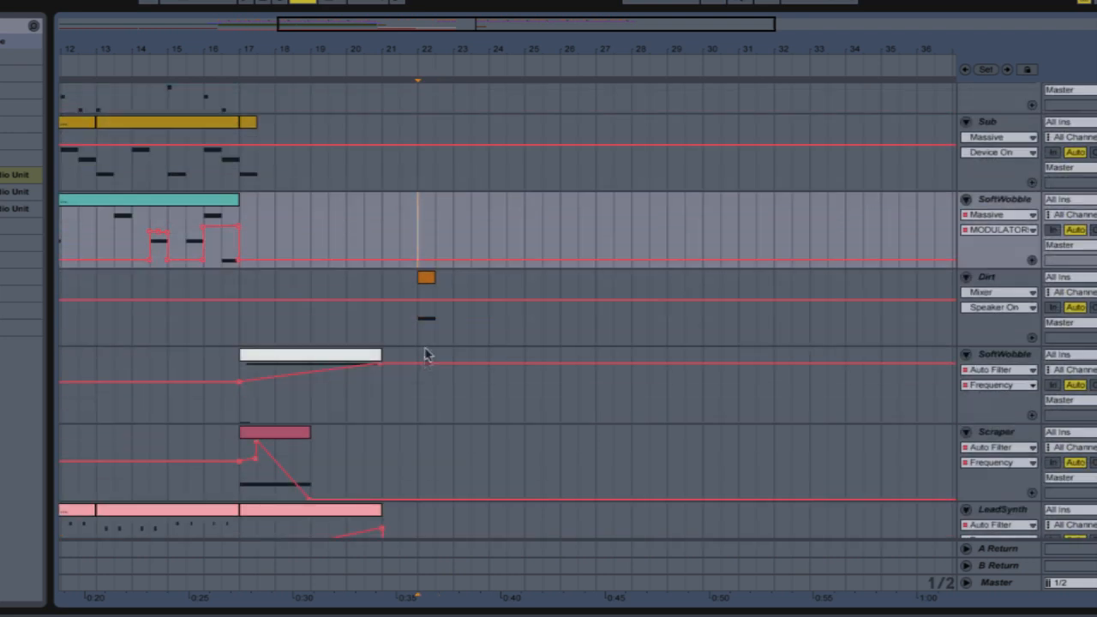
pyautogui.click(417, 335)
pyautogui.scroll(2, 421, 330)
pyautogui.click(419, 318)
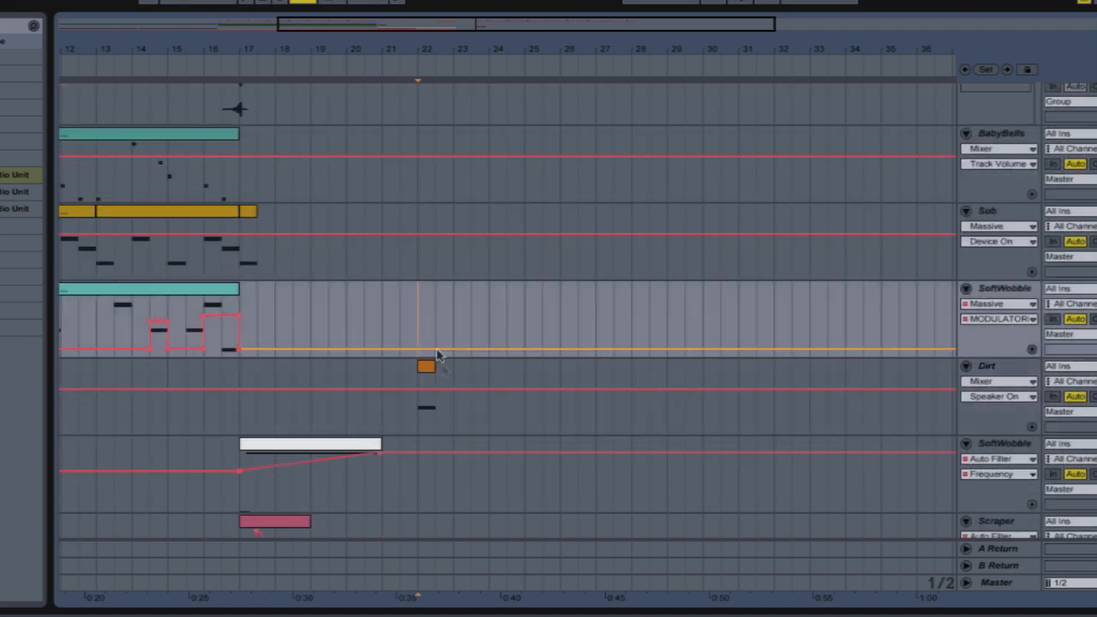
pyautogui.moveTo(438, 414); pyautogui.dragTo(416, 320)
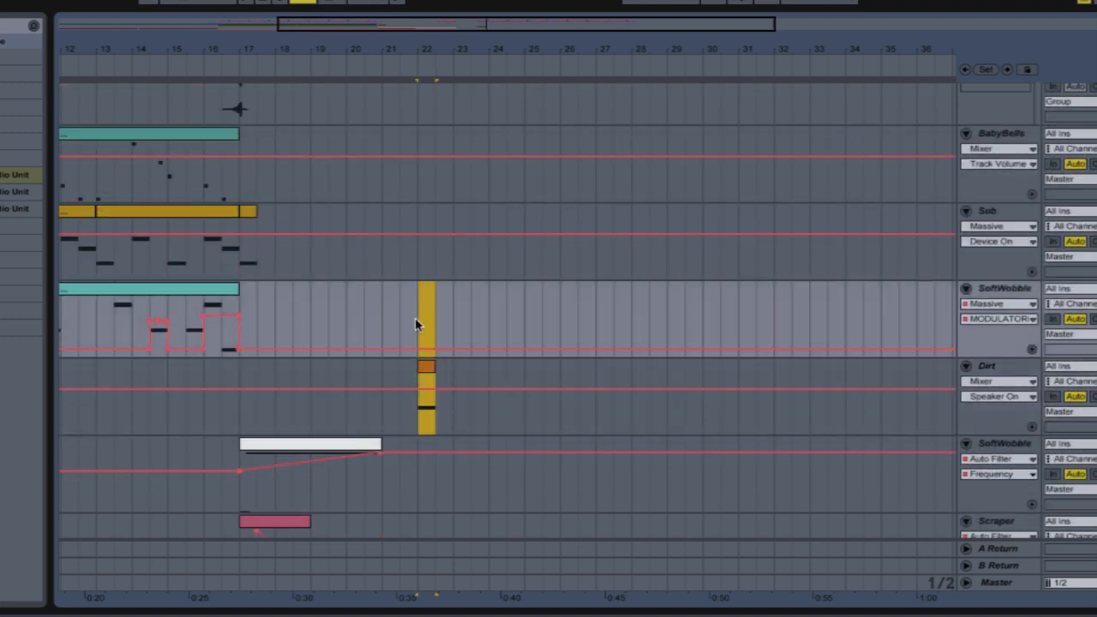
pyautogui.click(418, 321)
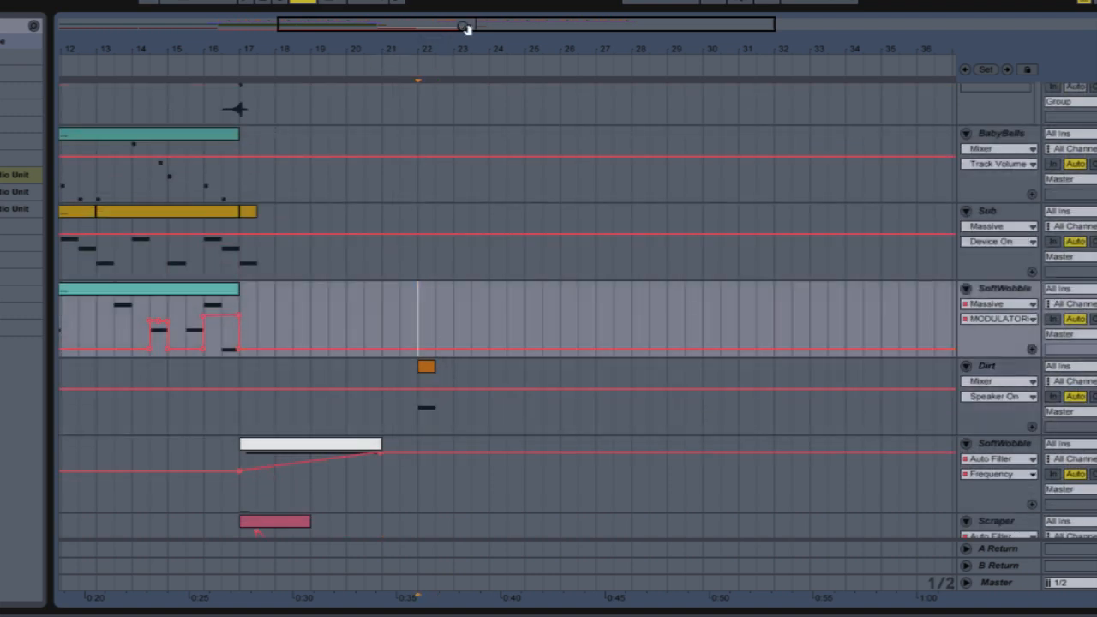
pyautogui.moveTo(467, 29); pyautogui.dragTo(464, 2)
pyautogui.scroll(4, 461, 176)
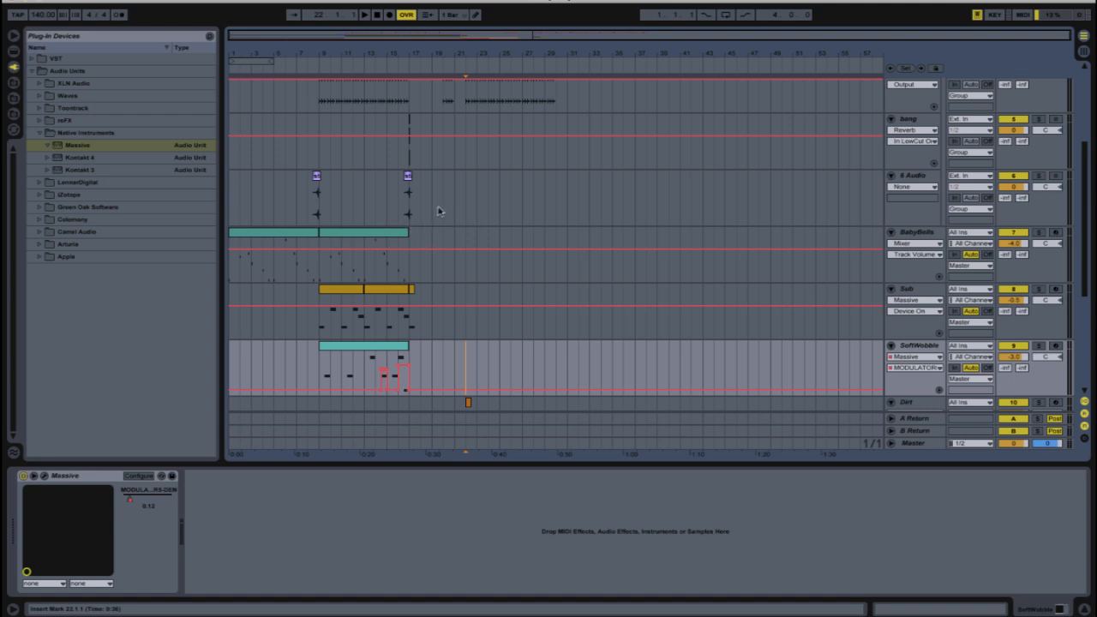
pyautogui.scroll(-5, 524, 291)
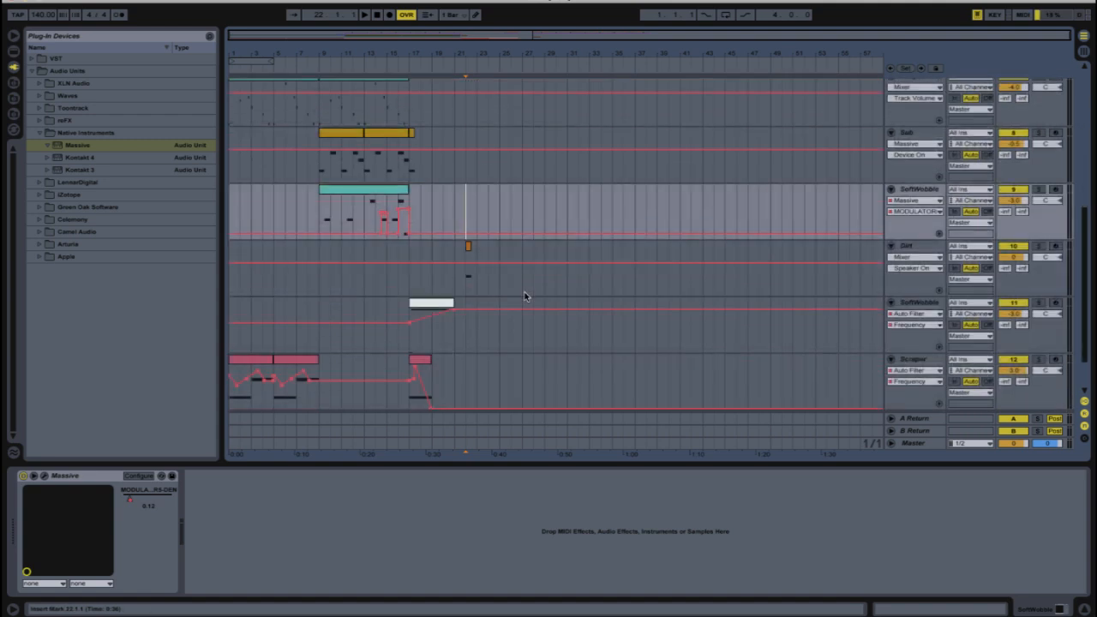